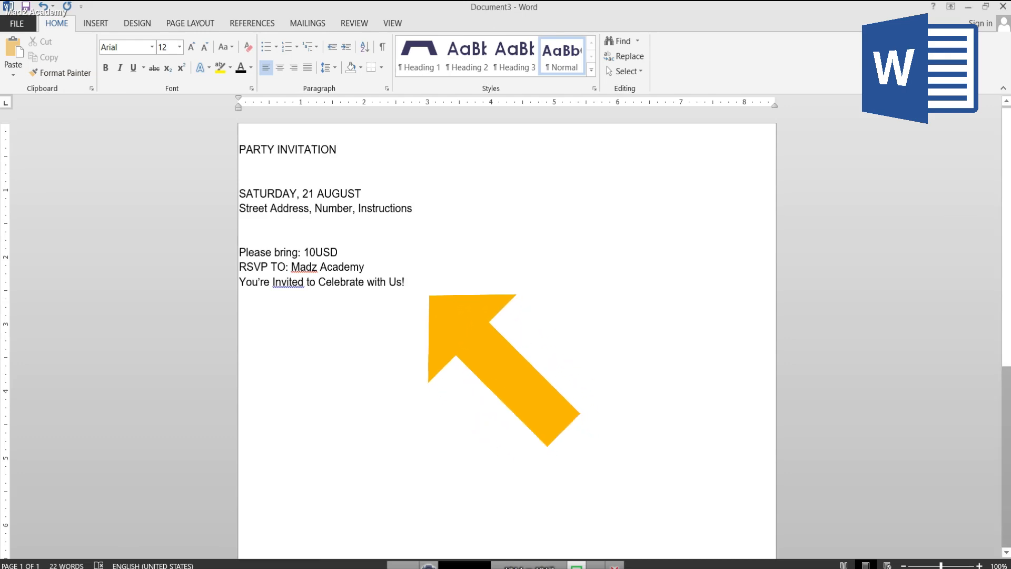
key("ctrl+a")
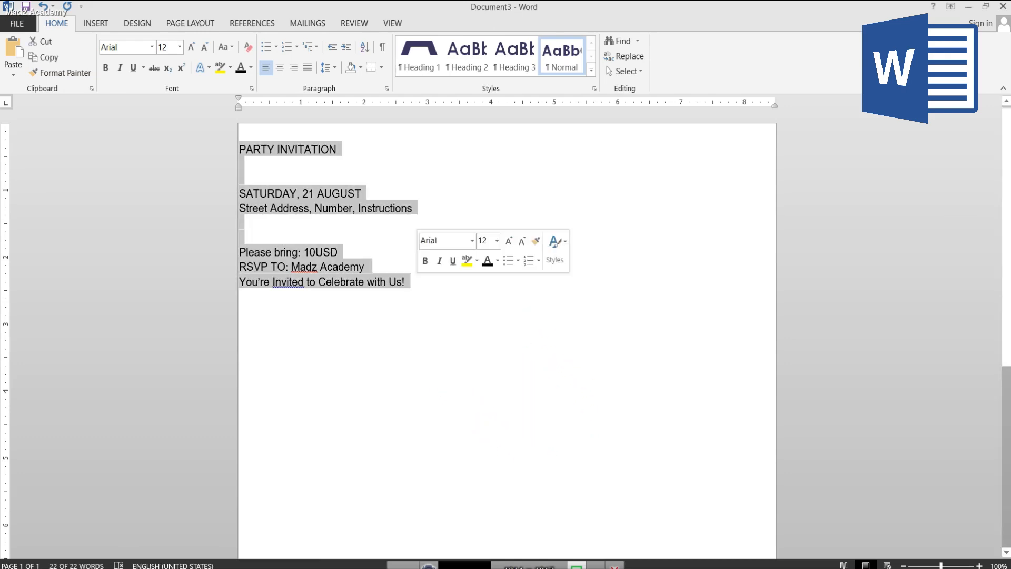
left_click(405, 282)
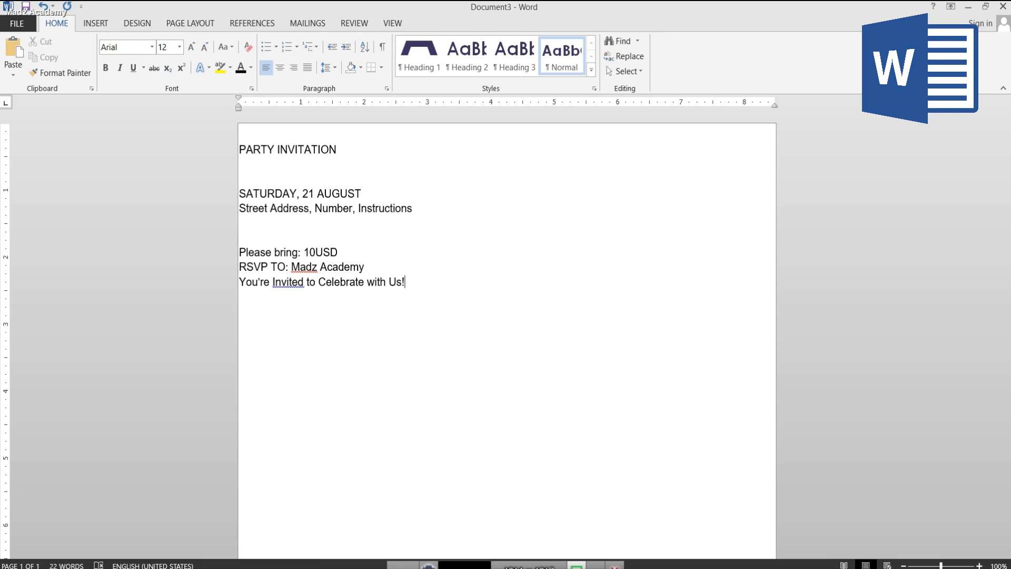
scroll(507, 337, "down", 2)
scroll(507, 336, "up", 2)
scroll(507, 337, "down", 2)
scroll(507, 337, "up", 2)
left_click_drag(239, 150, 256, 150)
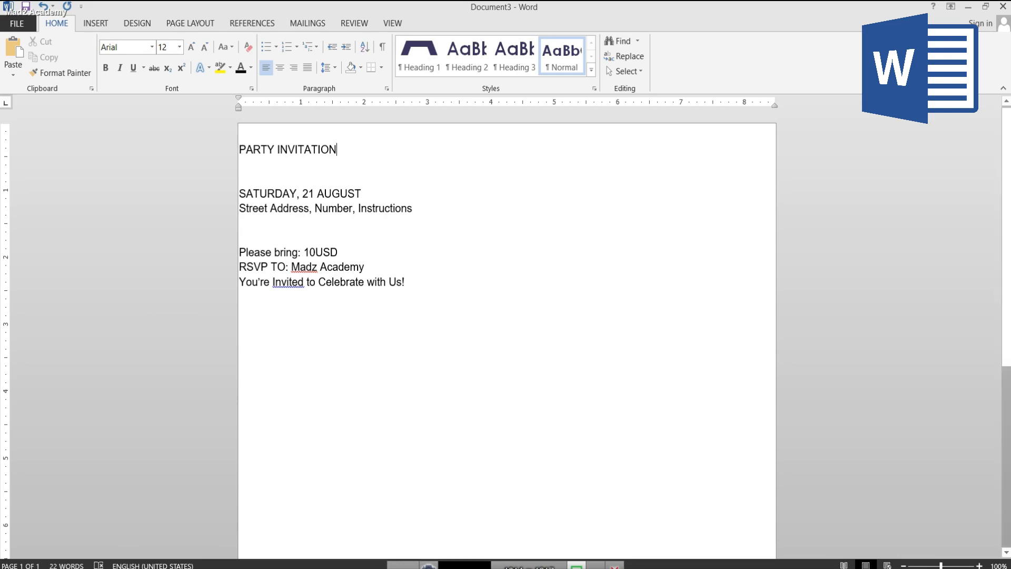
- Set the font size of the PARTY INVITATION heading to 28
left_click_drag(338, 150, 240, 149)
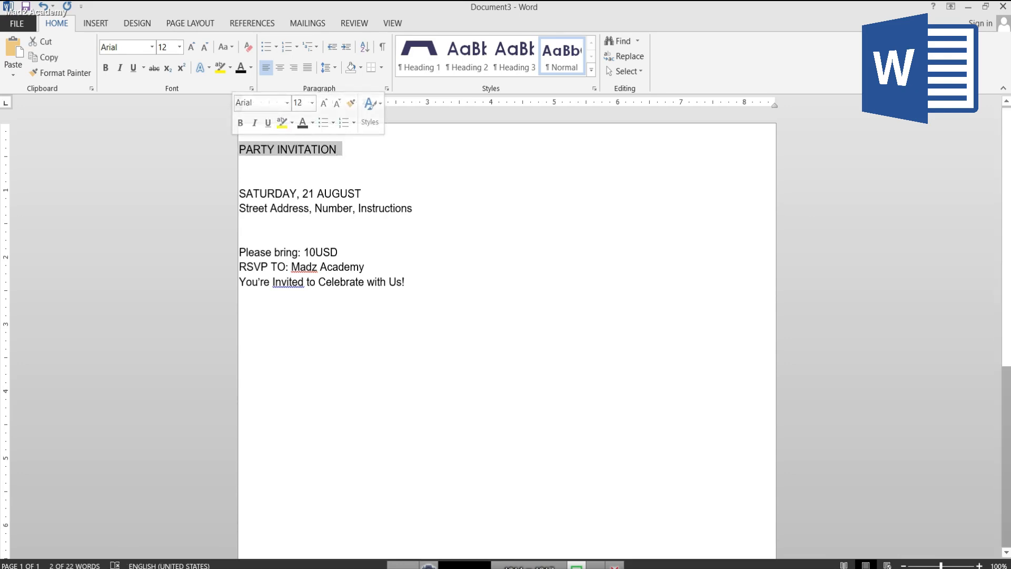
left_click(338, 149)
left_click_drag(338, 150, 239, 149)
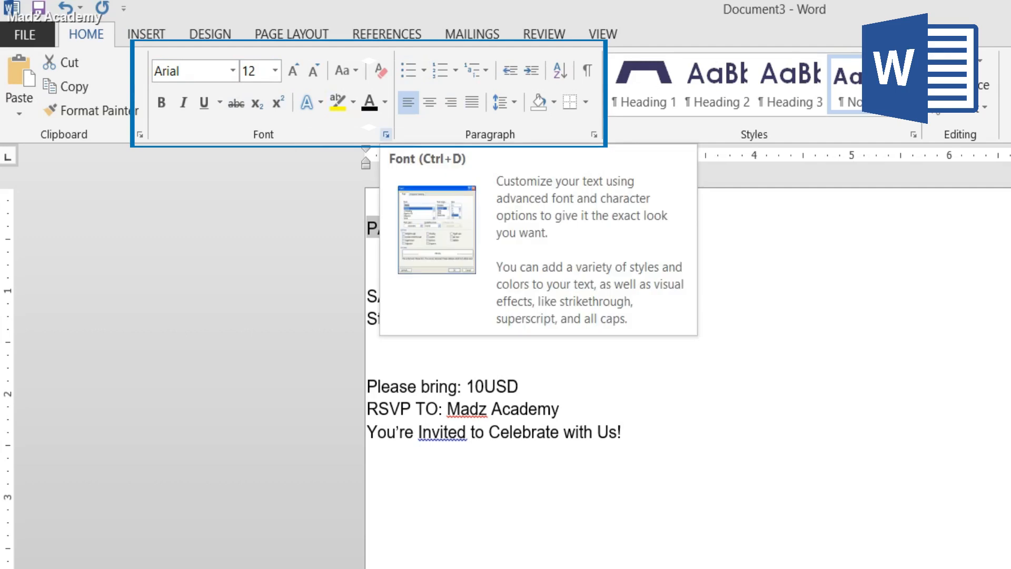
left_click(275, 71)
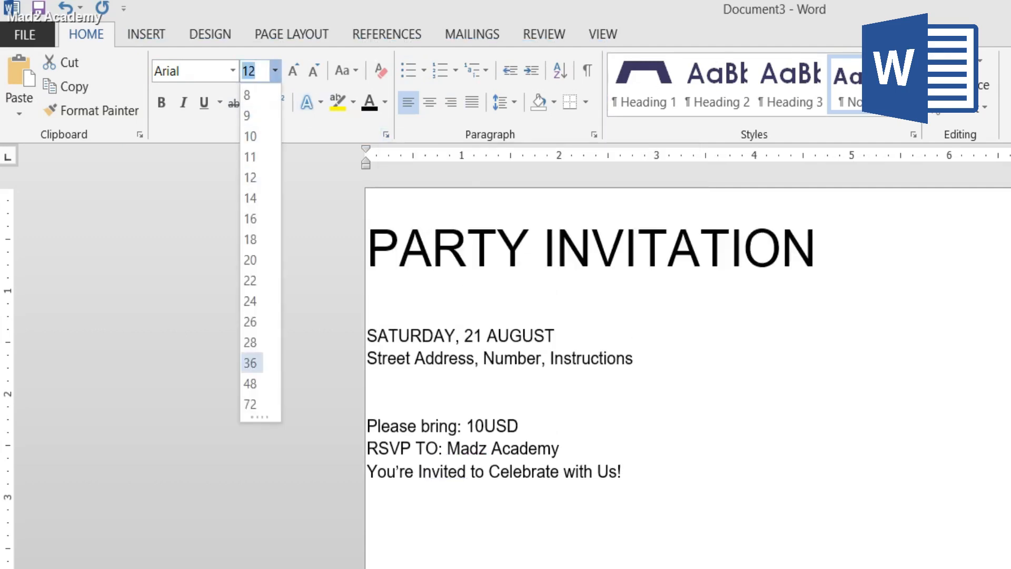
left_click(275, 70)
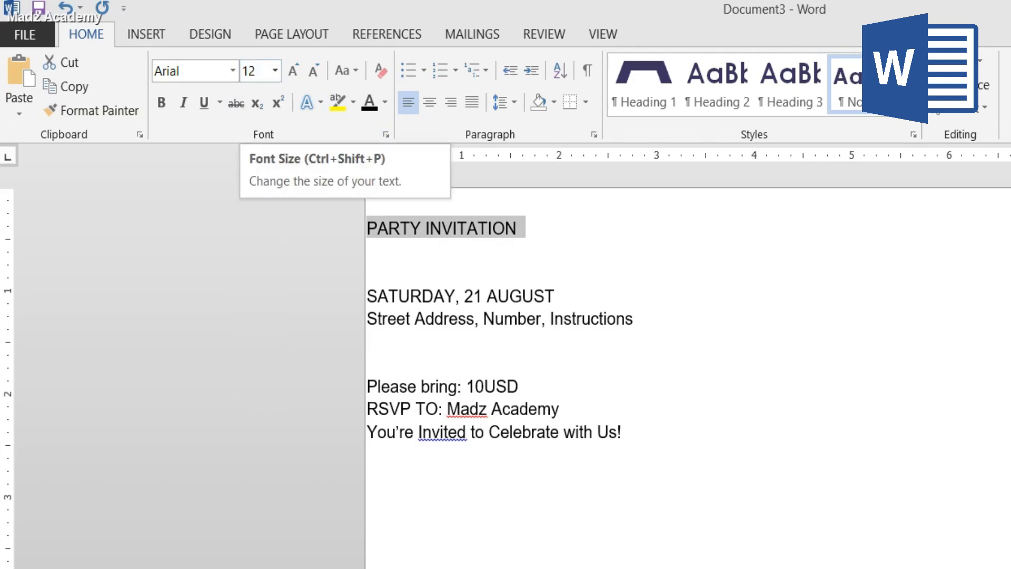
left_click(275, 71)
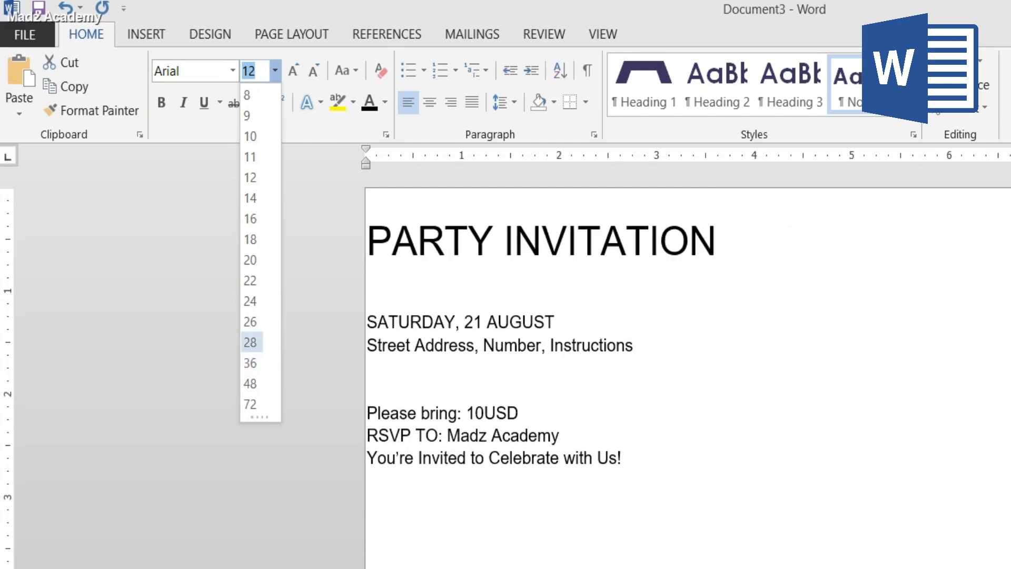
left_click(250, 343)
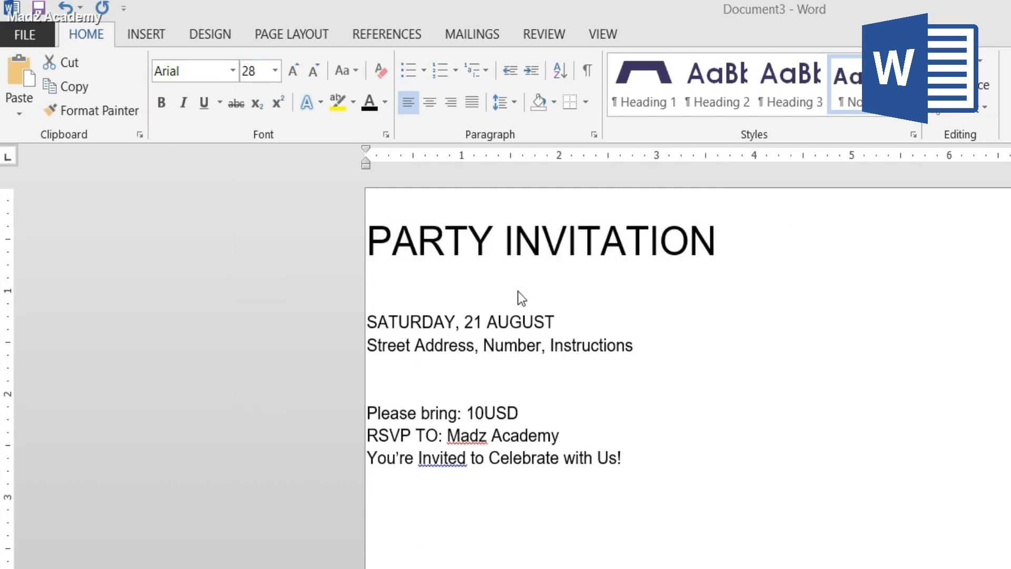
- Change the font of the PARTY INVITATION heading to Times New Roman
left_click(232, 72)
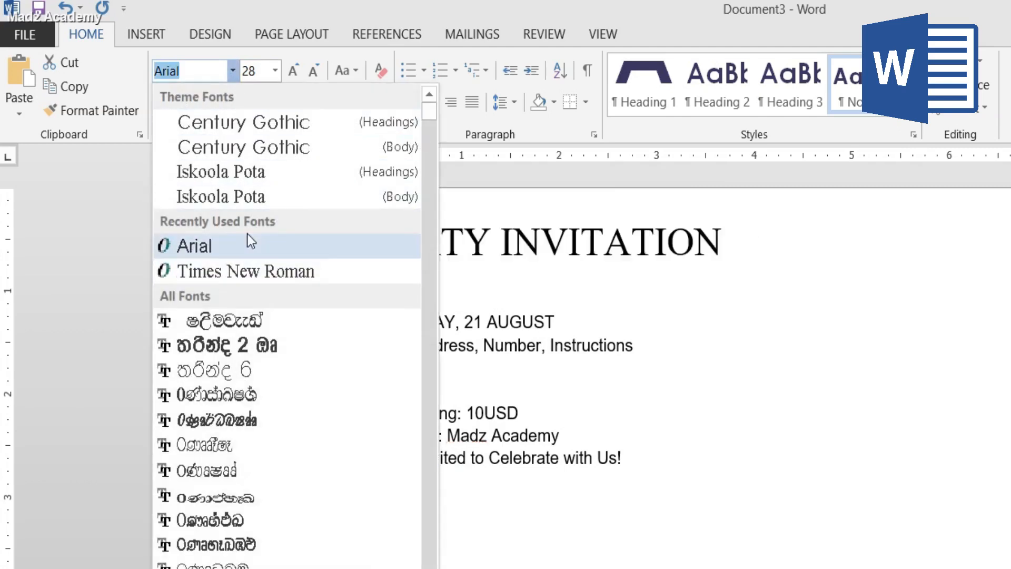
scroll(248, 233, "down", 2)
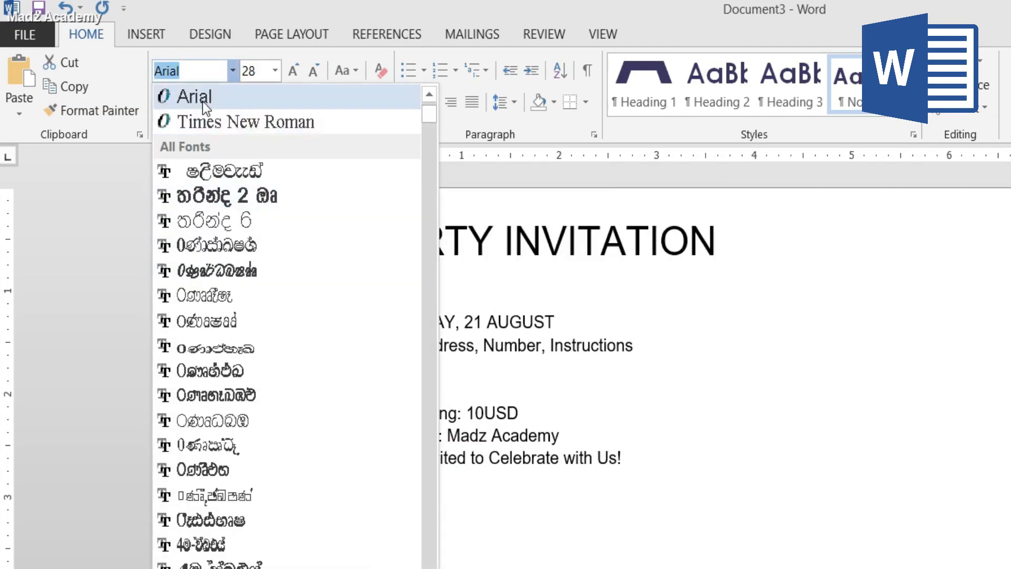
left_click(219, 122)
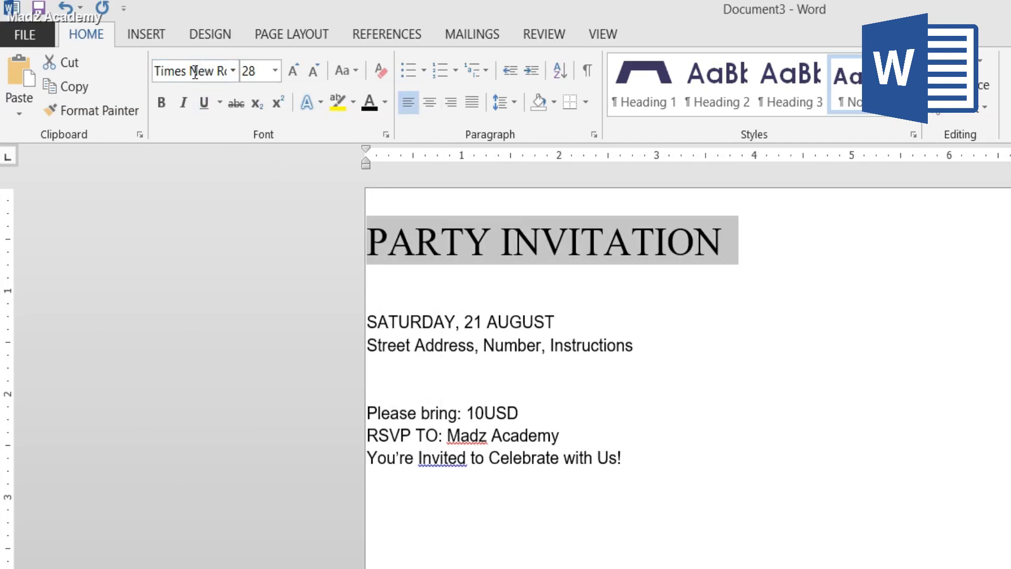
- Step the heading's font size up and back down, ending at 36
left_click(294, 70)
left_click(295, 70)
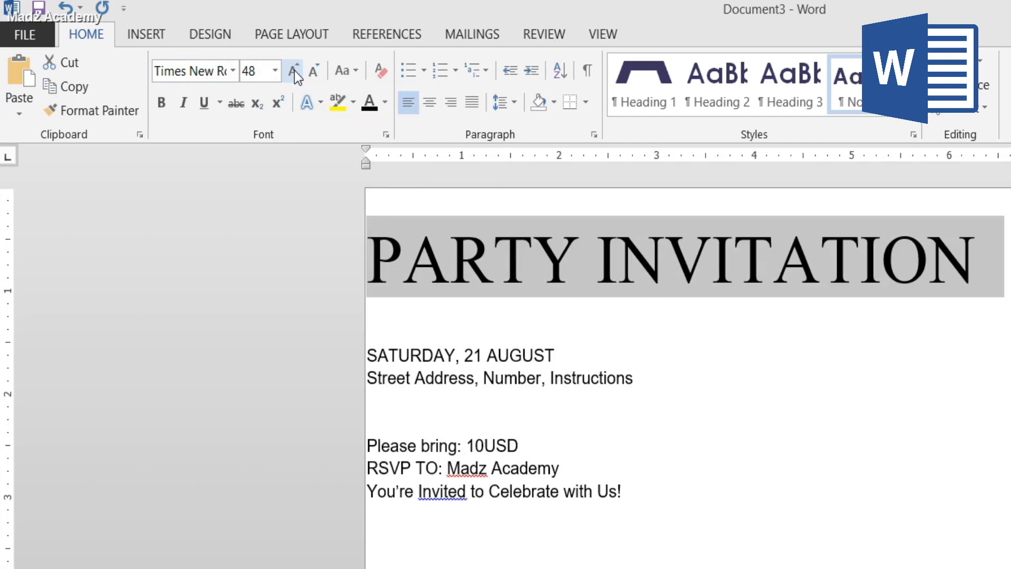
left_click(292, 70)
left_click(312, 71)
left_click(313, 71)
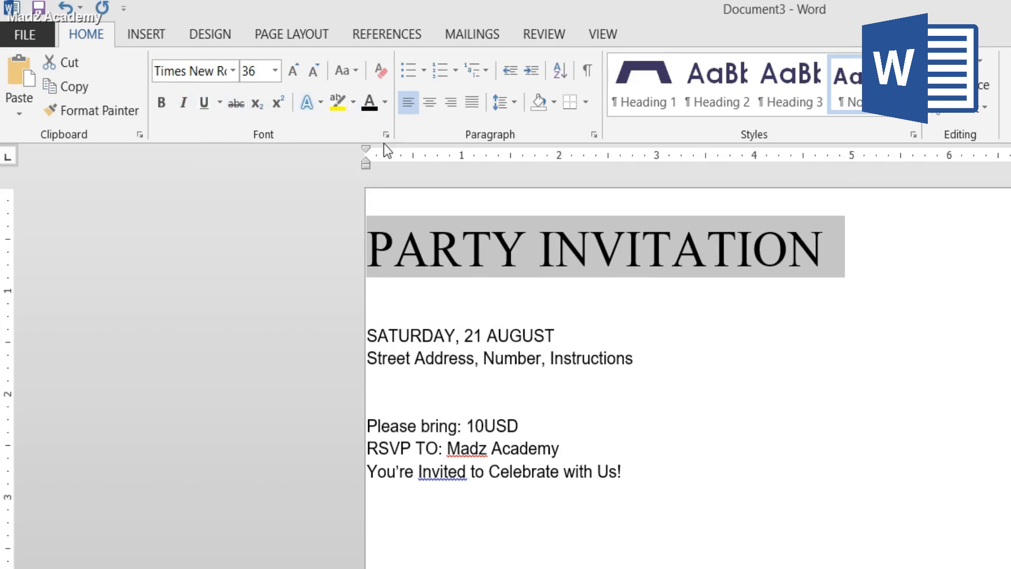
- Make the PARTY INVITATION heading bold, trying italic on it and removing the italic again
left_click(162, 102)
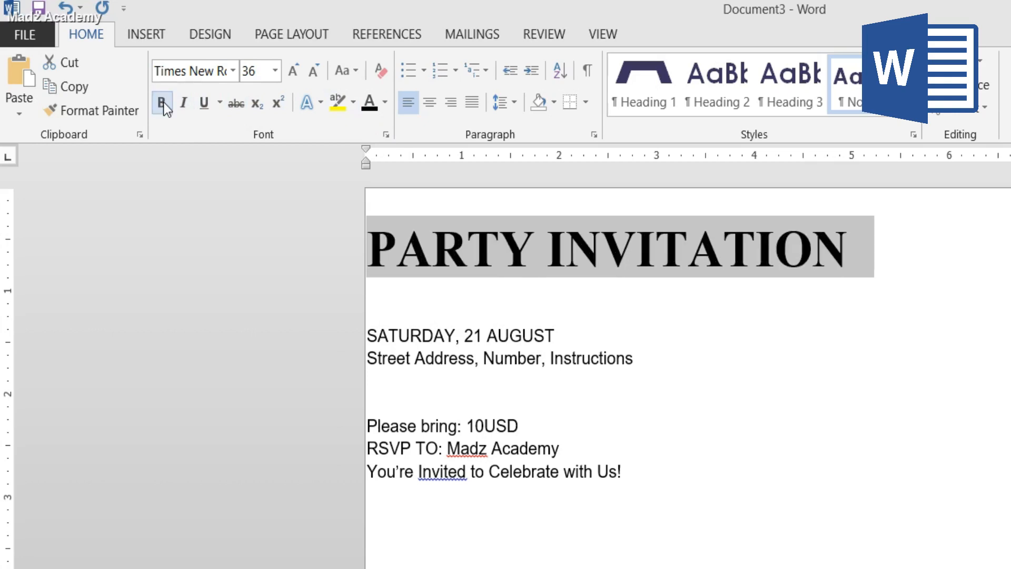
left_click(165, 107)
left_click(166, 106)
left_click(182, 107)
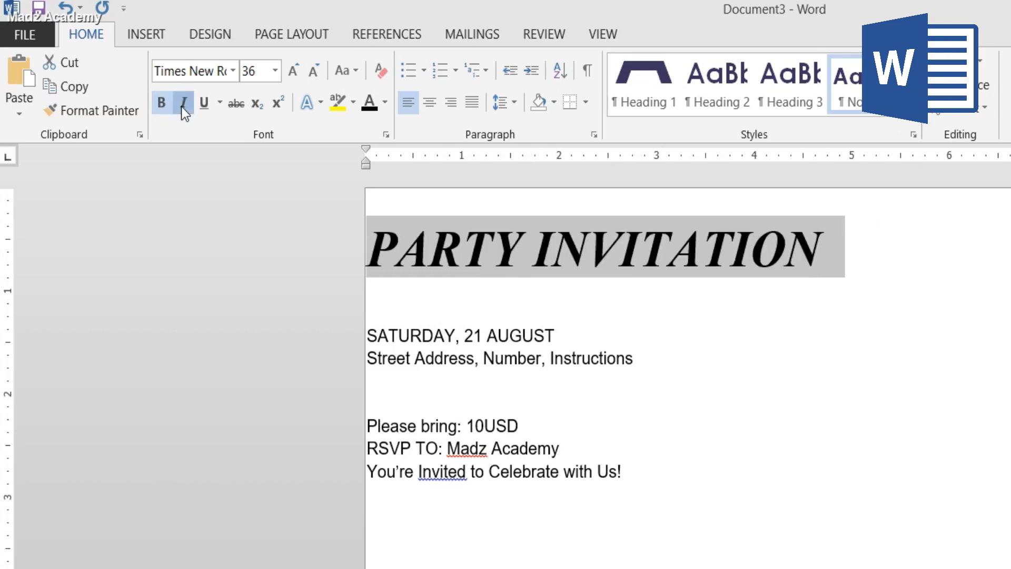
left_click(181, 106)
- Underline the PARTY INVITATION heading, trying strikethrough on it and removing the strikethrough again
left_click(202, 105)
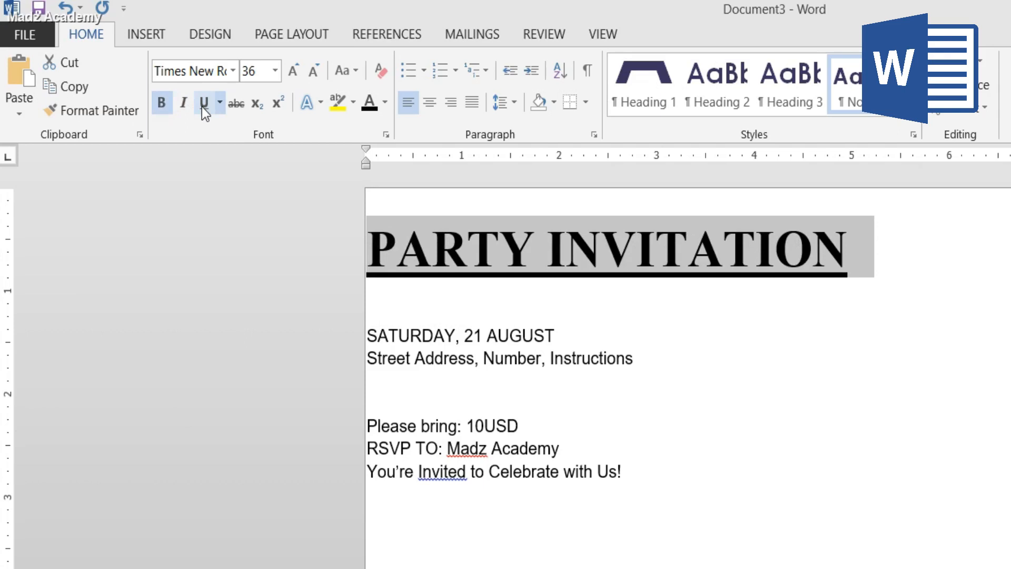
left_click(232, 103)
left_click(231, 103)
left_click(498, 248)
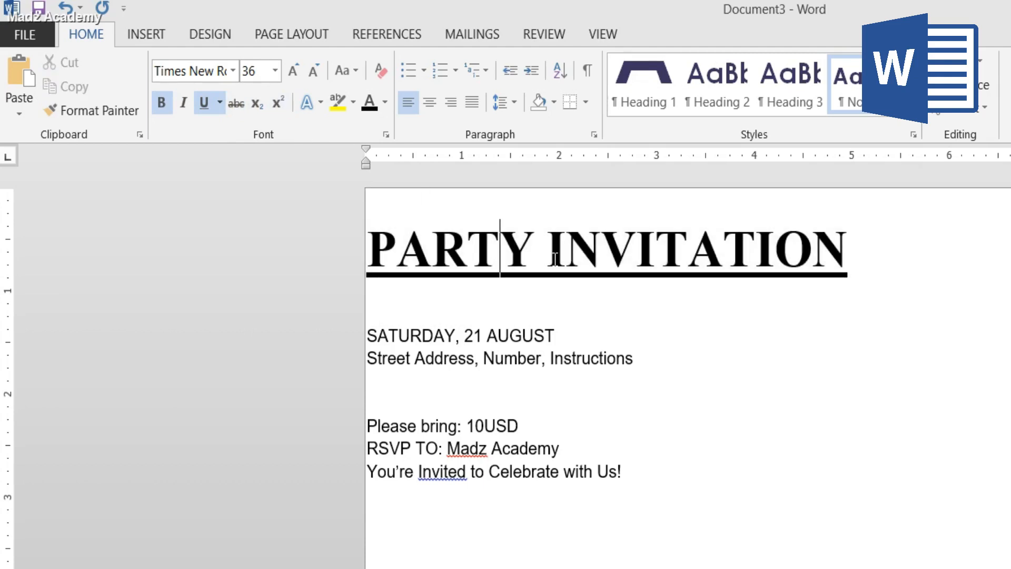
- Try the lowercase, UPPERCASE, Capitalize Each Word and tOGGLE cASE options on the heading, ending with all capitals
left_click_drag(375, 248, 784, 246)
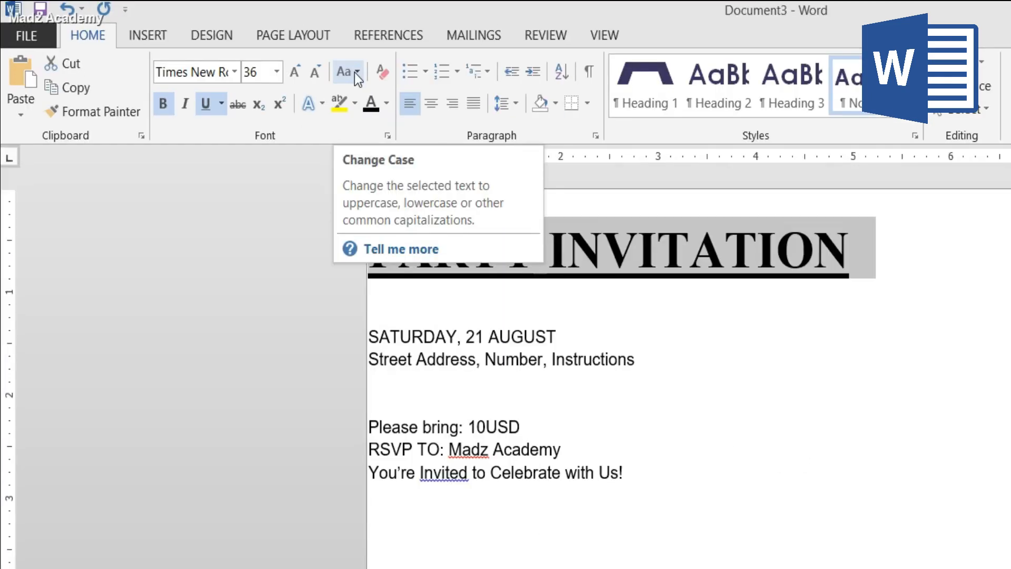
left_click(355, 72)
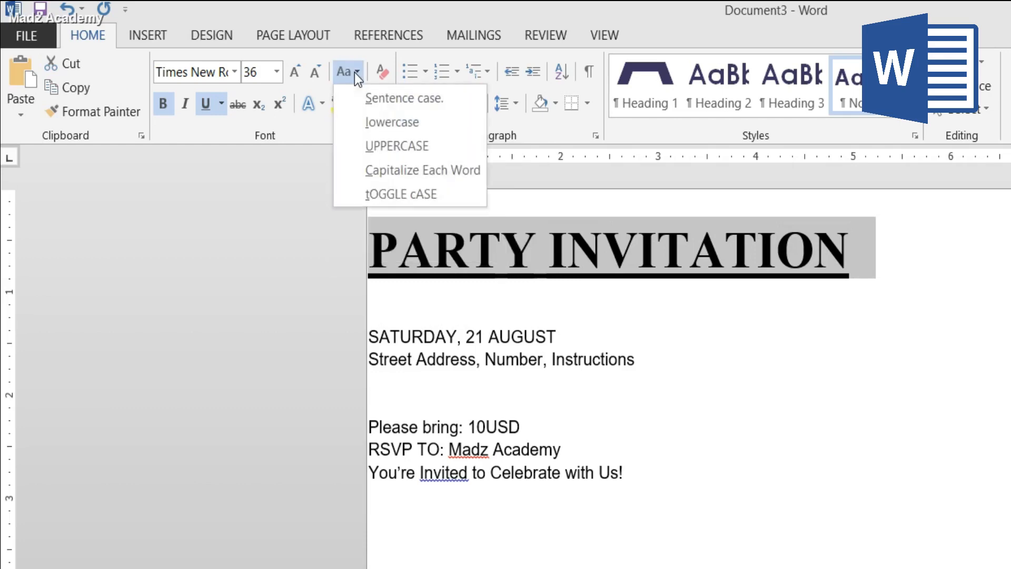
left_click(394, 123)
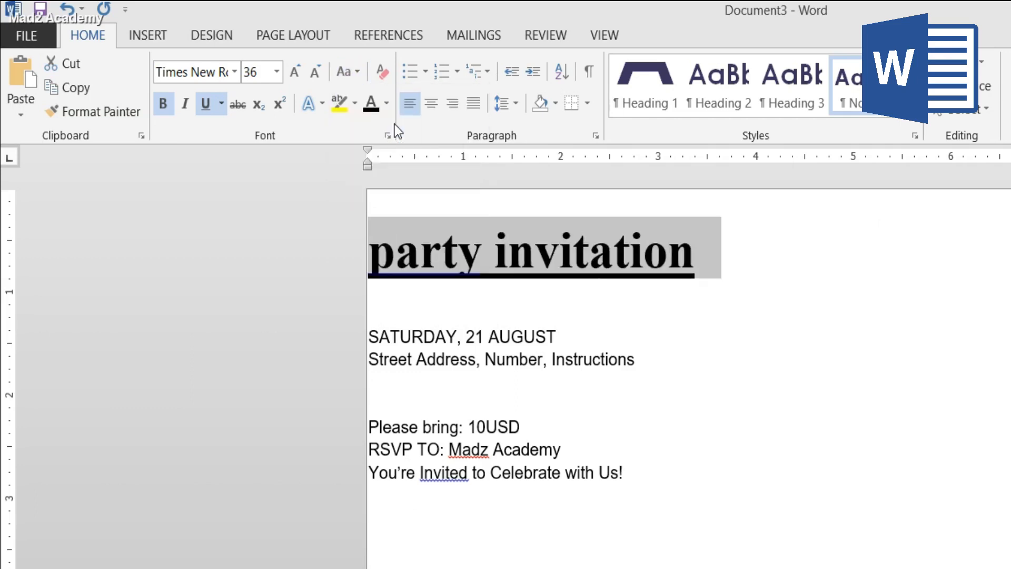
left_click(351, 79)
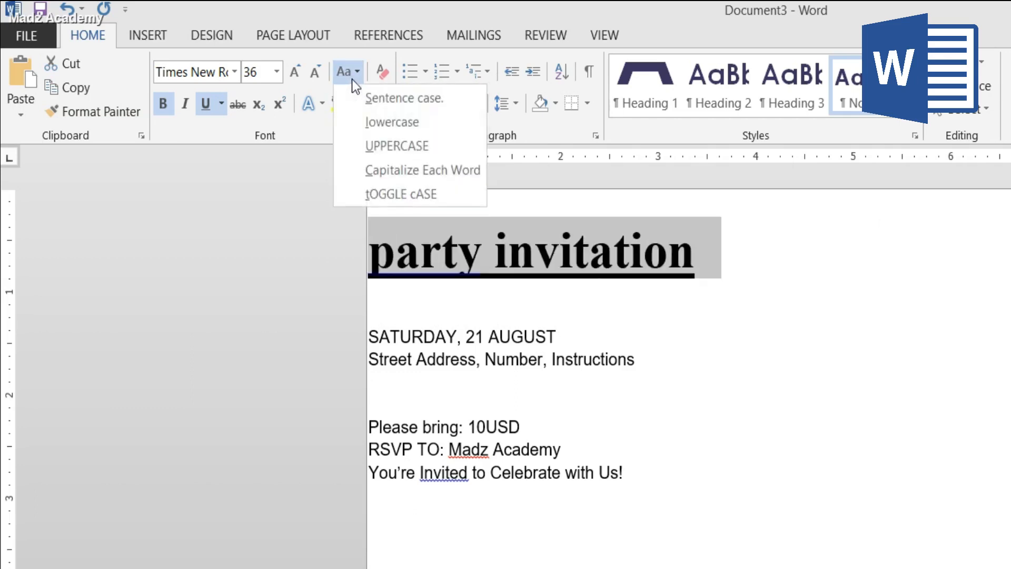
left_click(388, 144)
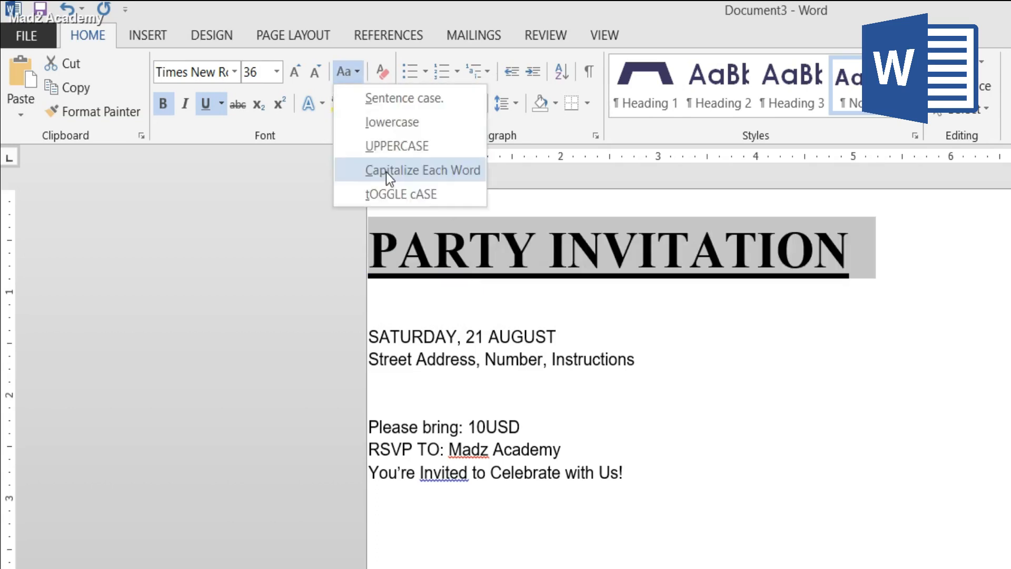
left_click(383, 167)
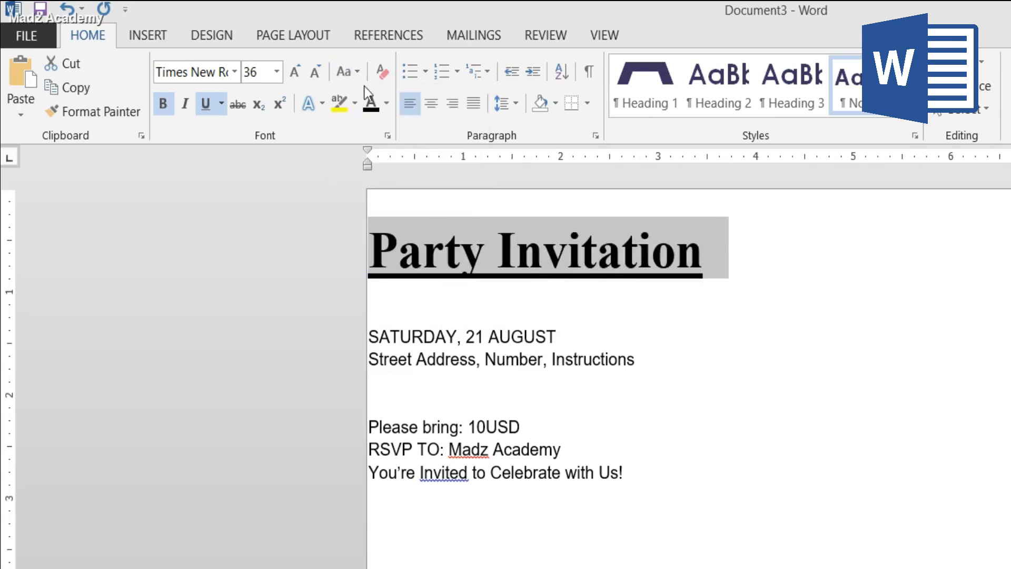
left_click(356, 75)
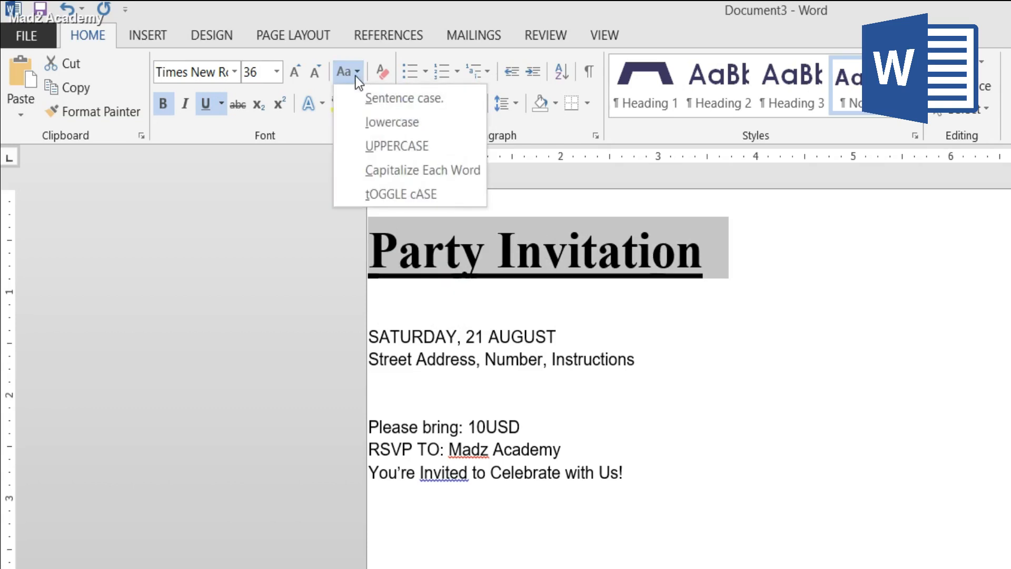
left_click(393, 192)
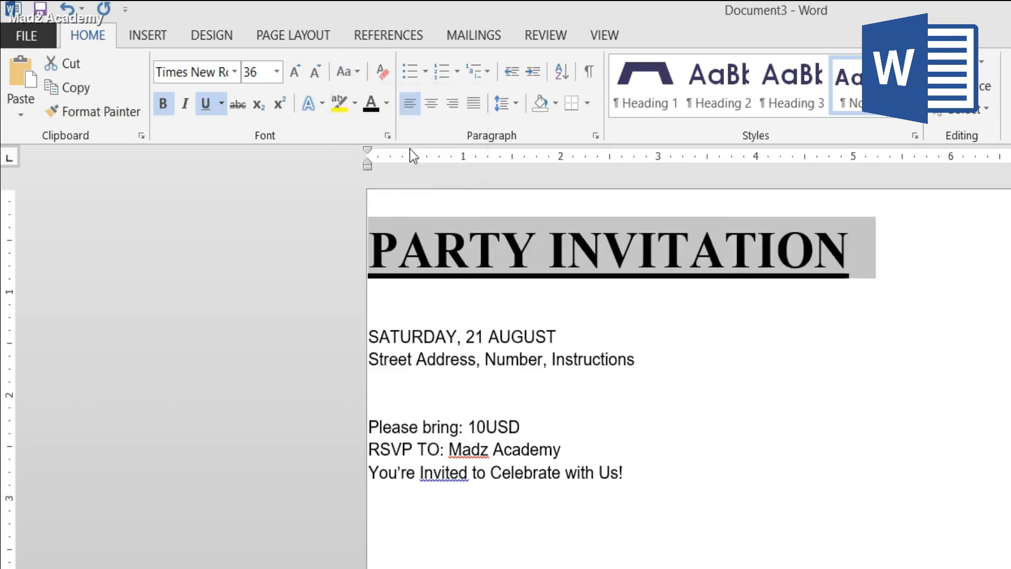
left_click(598, 263)
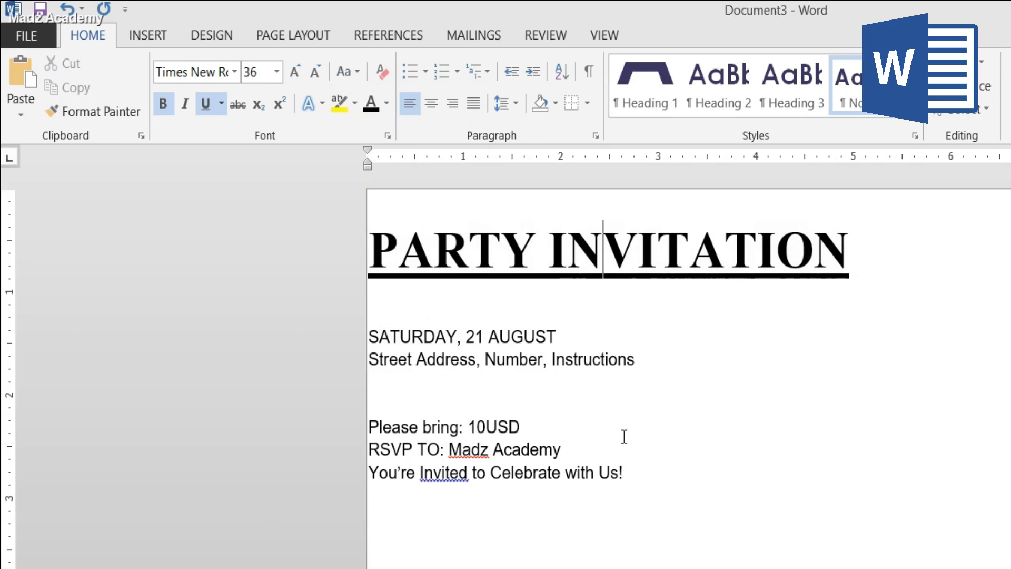
- Center all the invitation text and add blank lines above the PARTY INVITATION heading
left_click_drag(626, 472, 375, 240)
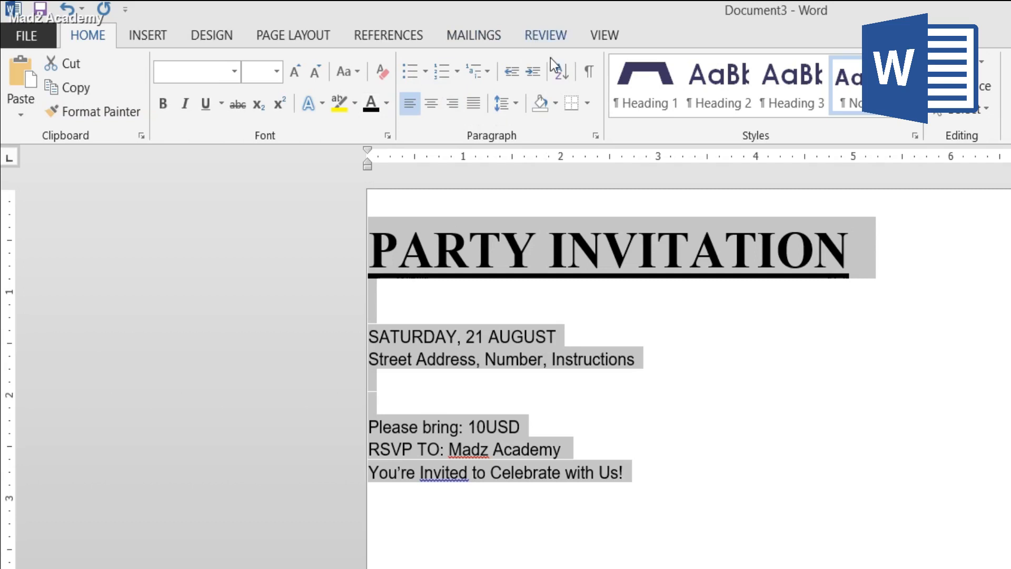
left_click(429, 111)
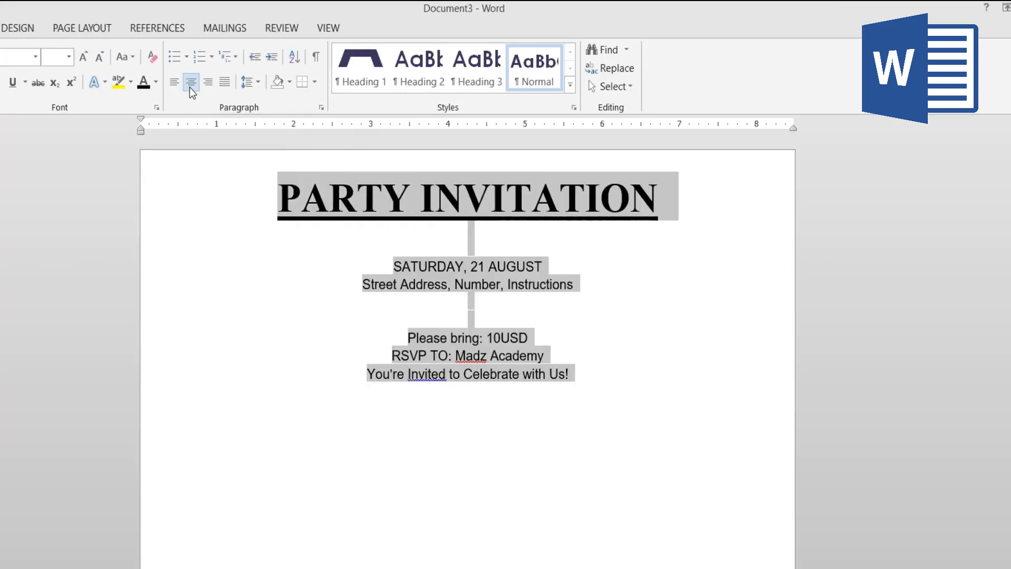
left_click(278, 196)
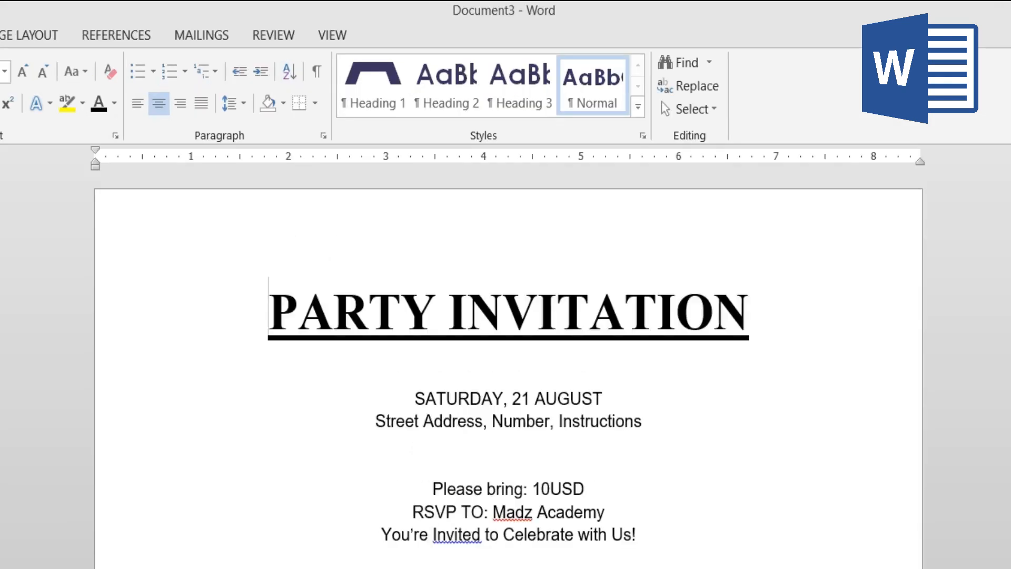
key("Return")
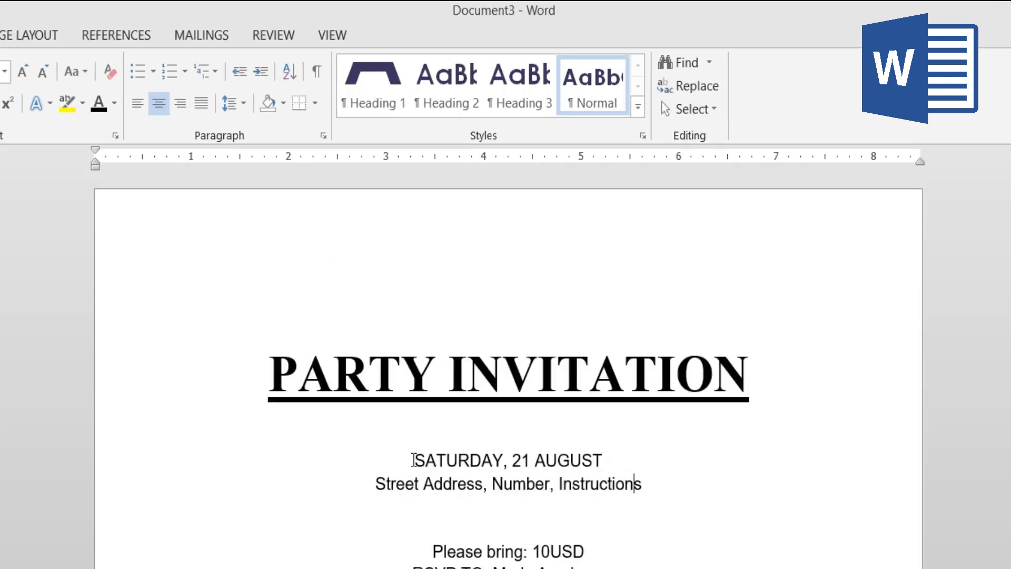
- Highlight the date line "SATURDAY, 21 AUGUST" in yellow
left_click_drag(414, 459, 581, 458)
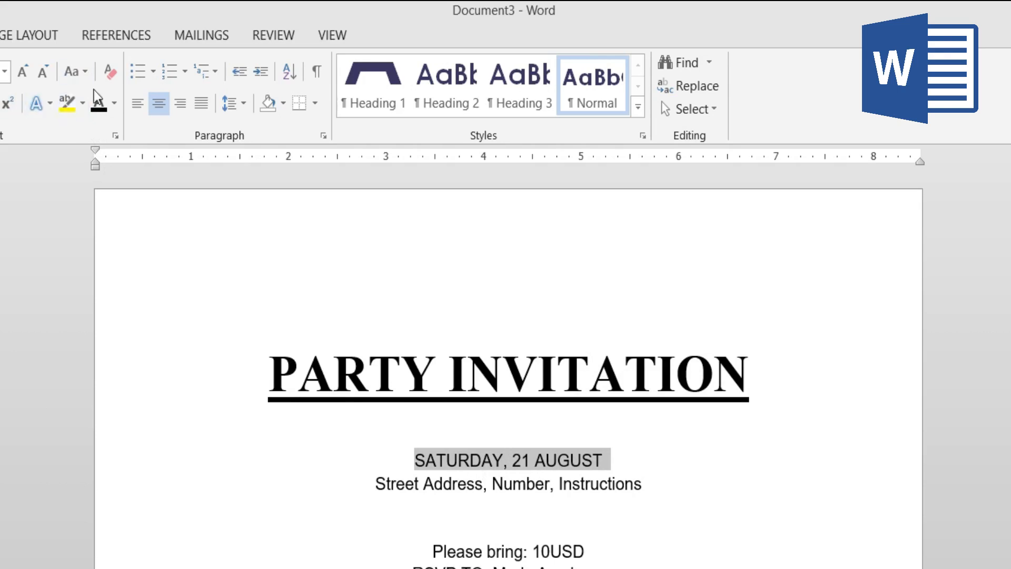
left_click(82, 104)
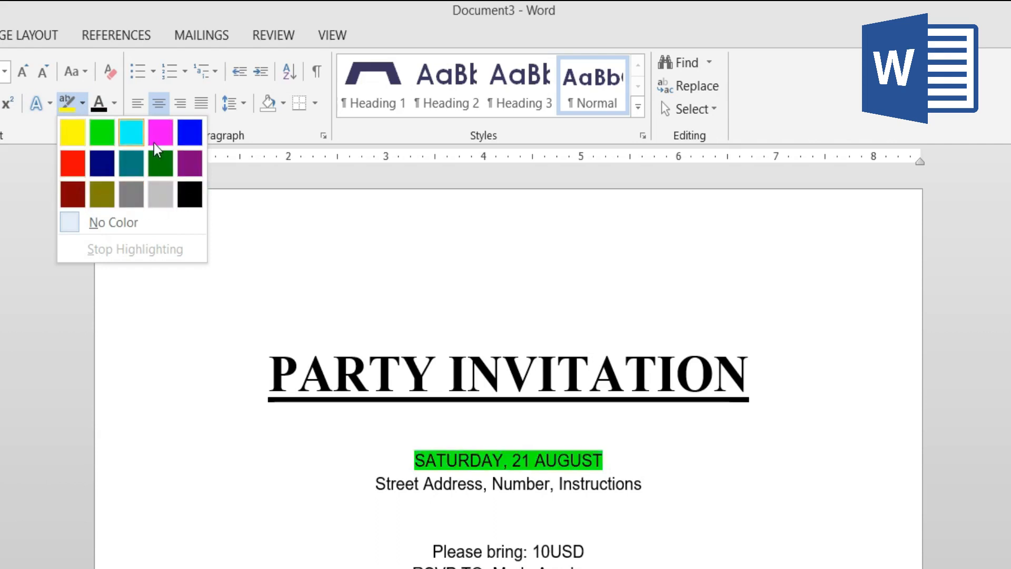
left_click(80, 134)
left_click(650, 508)
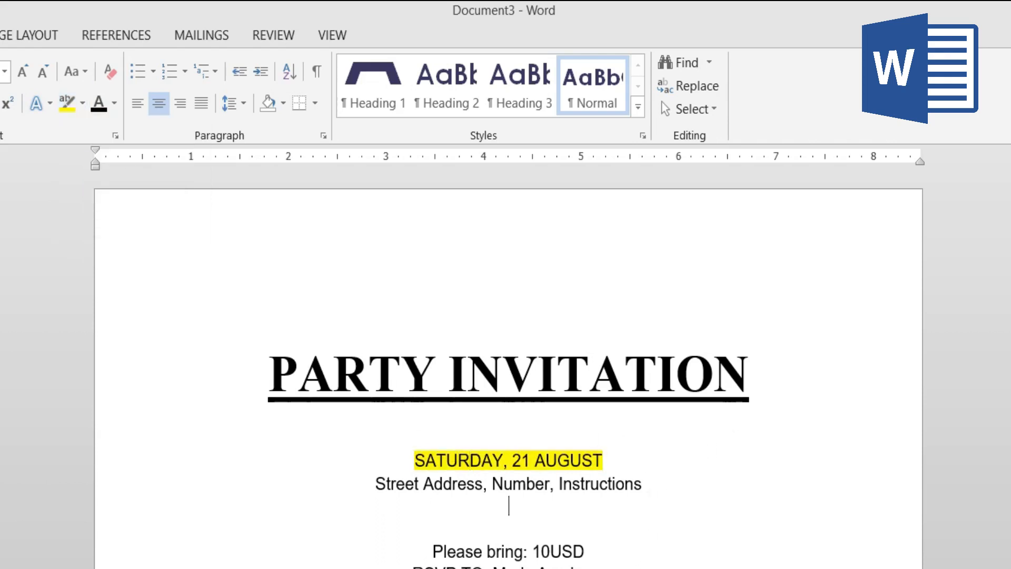
- Enlarge all the invitation text below the PARTY INVITATION heading to 18 pt
left_click_drag(605, 567, 418, 458)
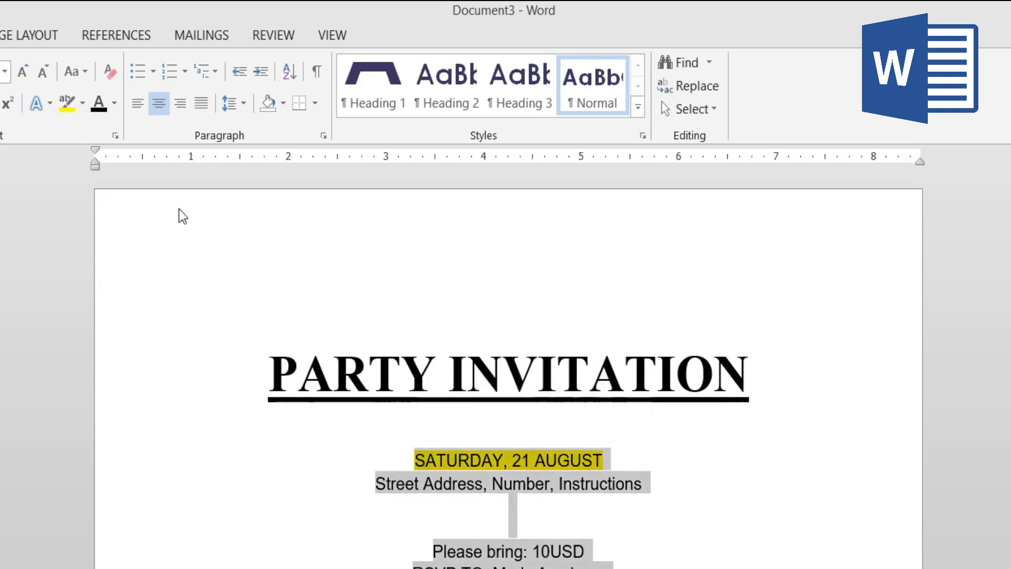
left_click(21, 74)
left_click(21, 74)
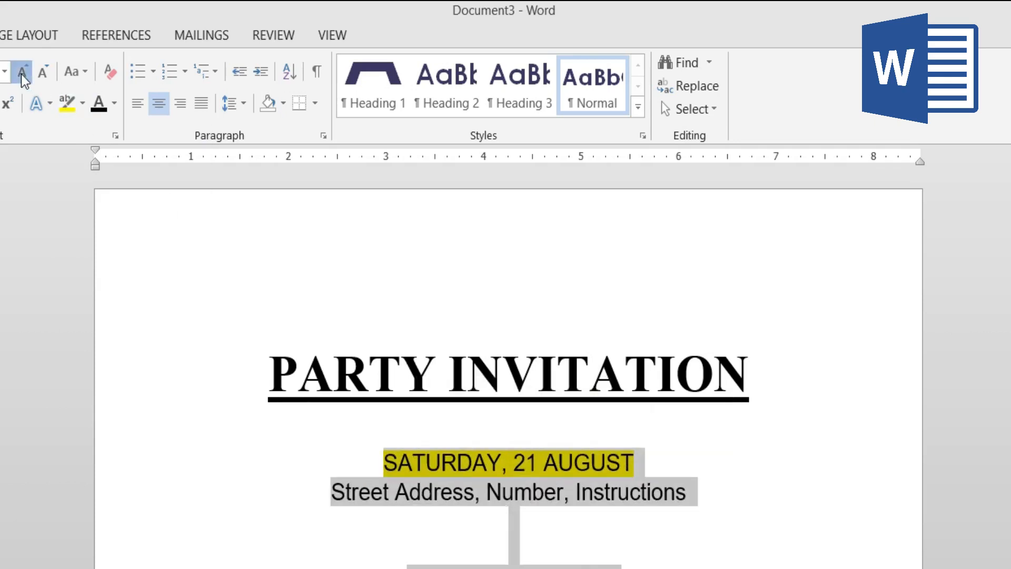
left_click(21, 74)
left_click(551, 444)
left_click(563, 335)
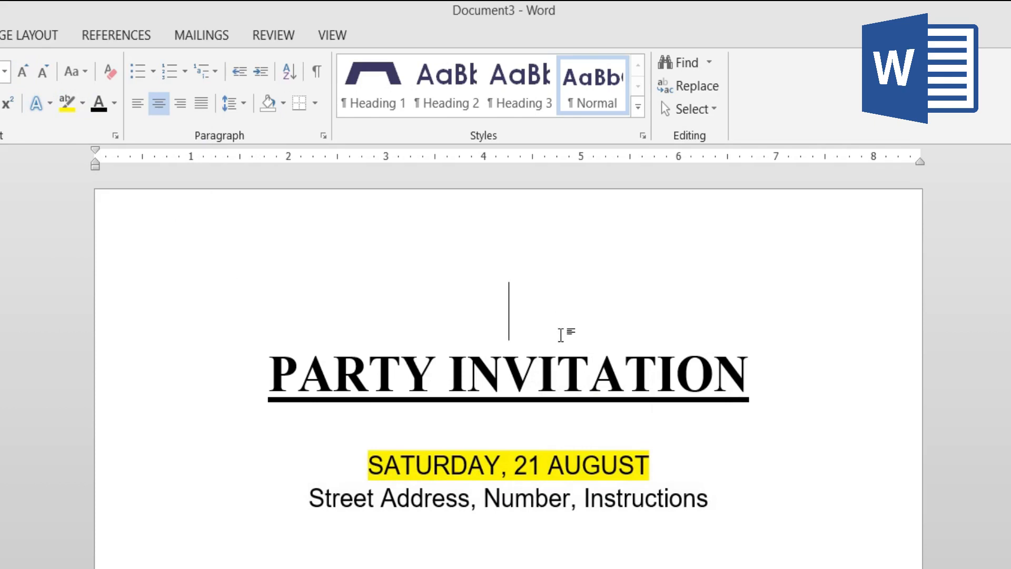
double_click(492, 503)
- Make the amount "10USD" in the "Please bring" line italic and bold
left_click_drag(435, 391, 515, 392)
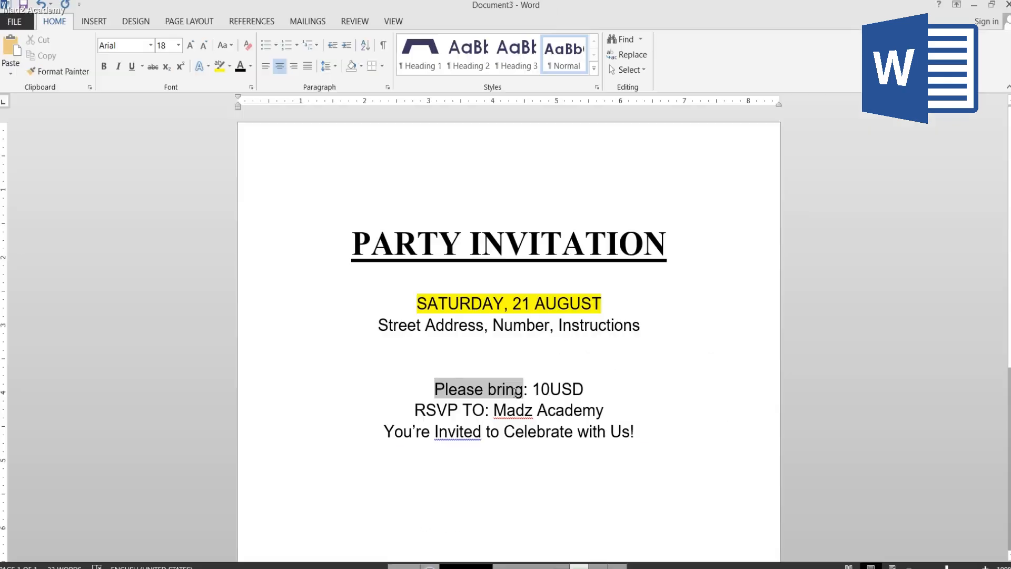
left_click(531, 389)
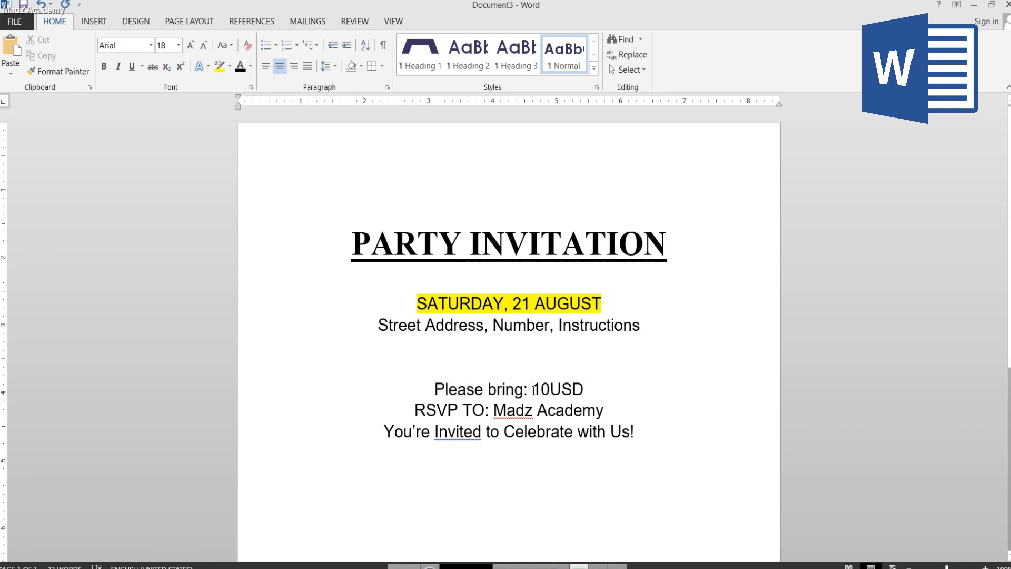
left_click_drag(532, 390, 583, 390)
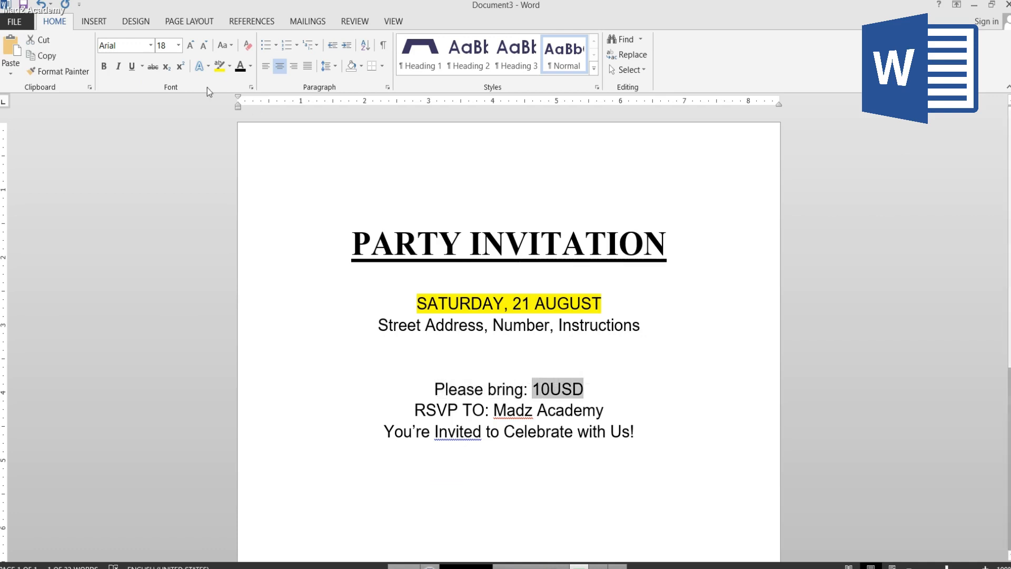
left_click(119, 66)
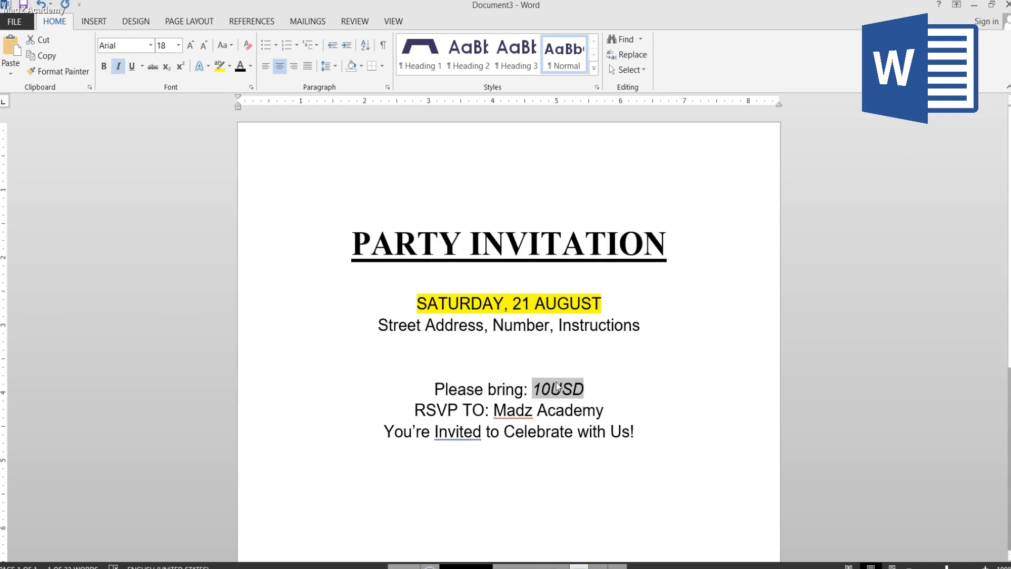
left_click(103, 67)
left_click(524, 410)
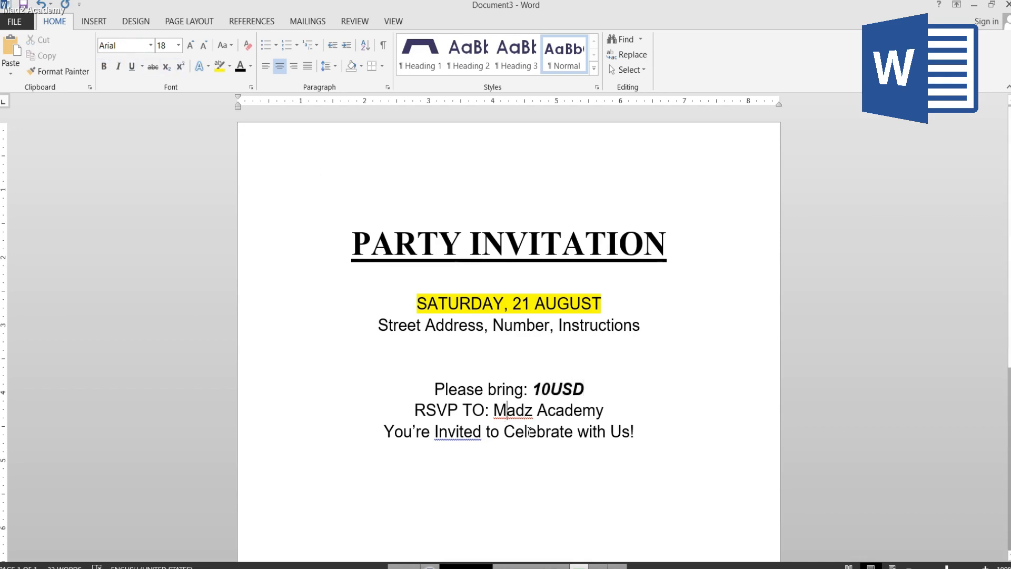
left_click(653, 448)
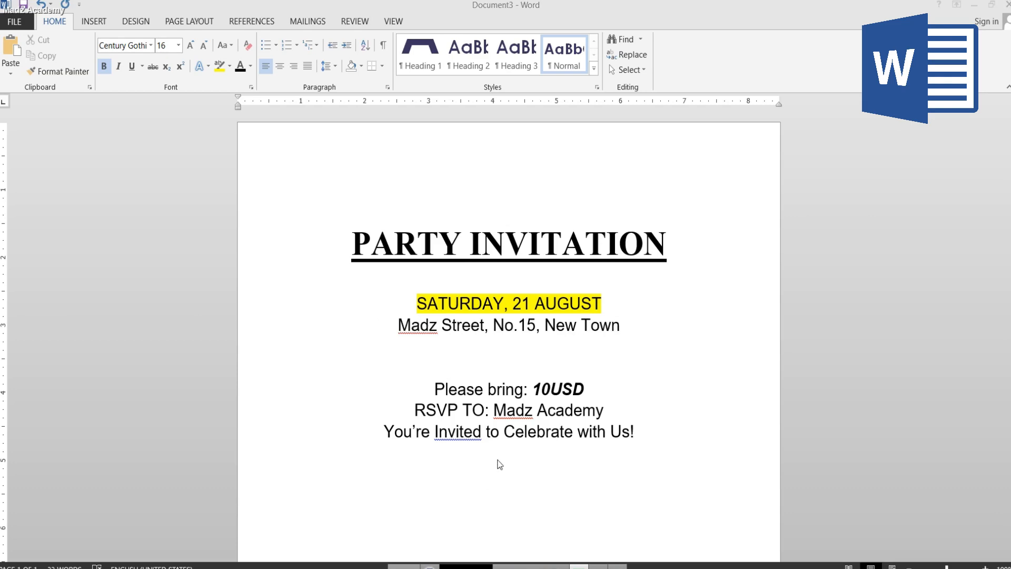
double_click(569, 257)
left_click(662, 249)
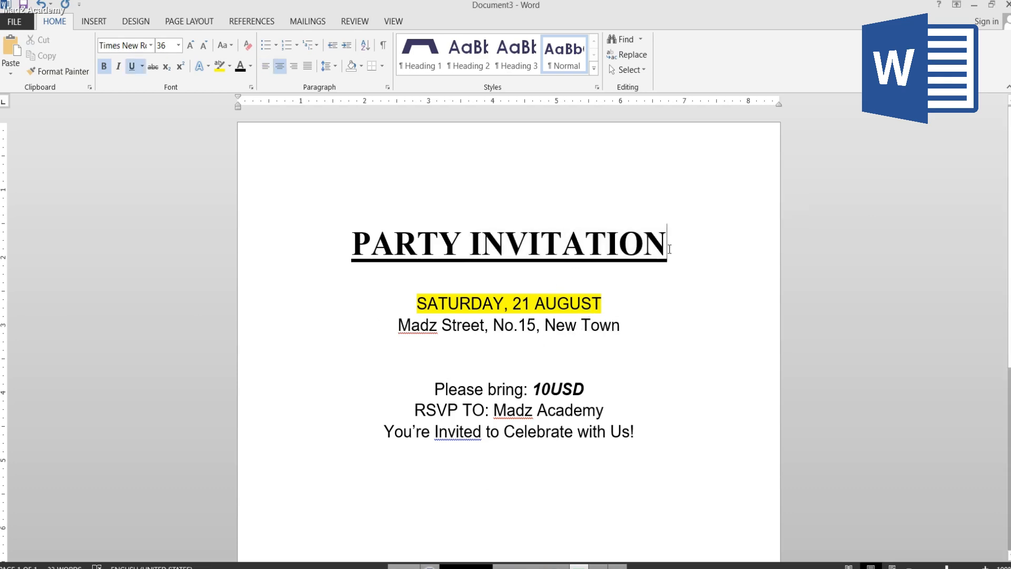
double_click(559, 389)
left_click(493, 410)
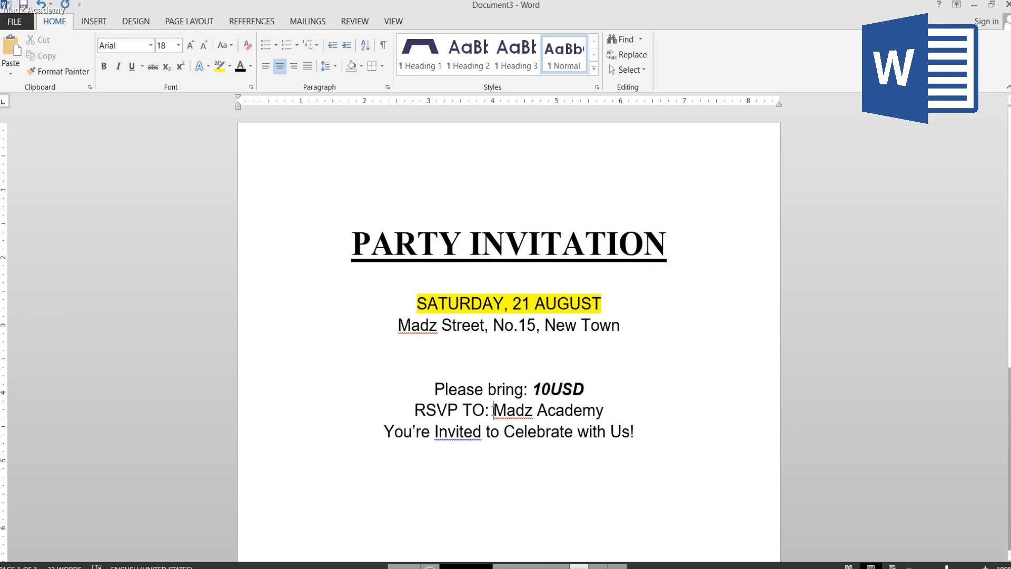
- Change the font color of "Madz Academy" in the RSVP line to a custom dark pink
double_click(498, 410)
left_click(573, 411)
left_click_drag(605, 412, 493, 411)
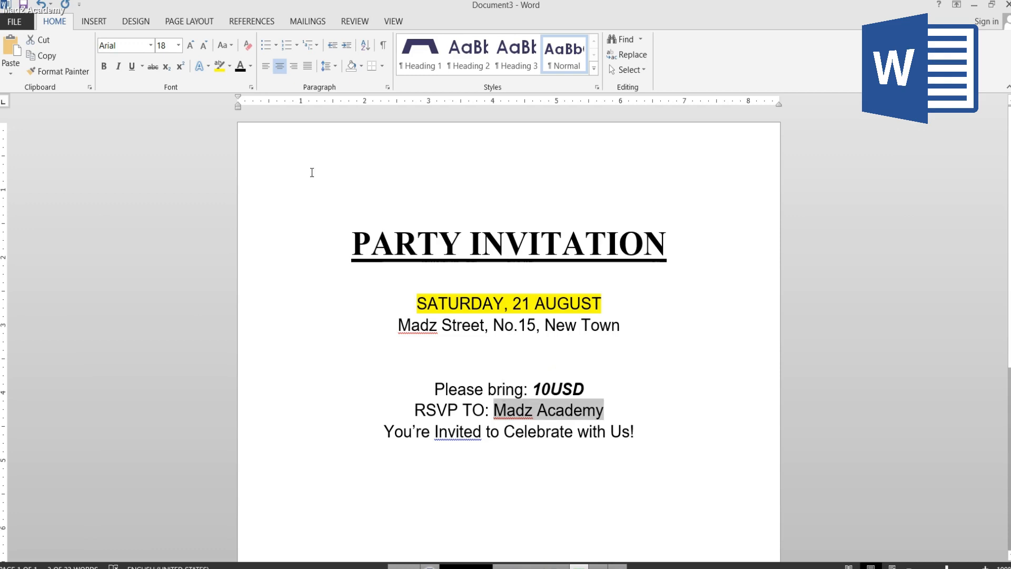
left_click(251, 66)
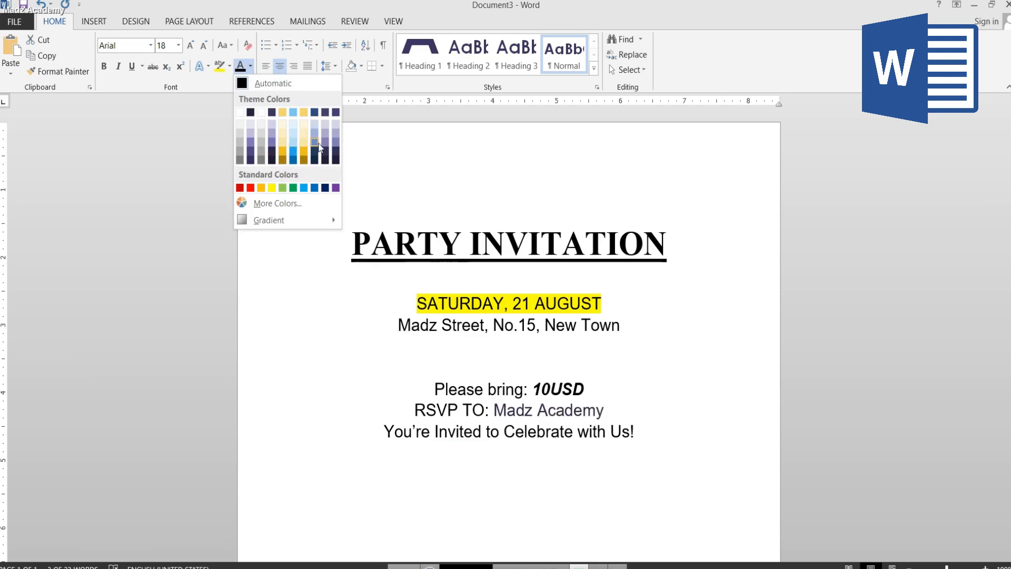
left_click(277, 204)
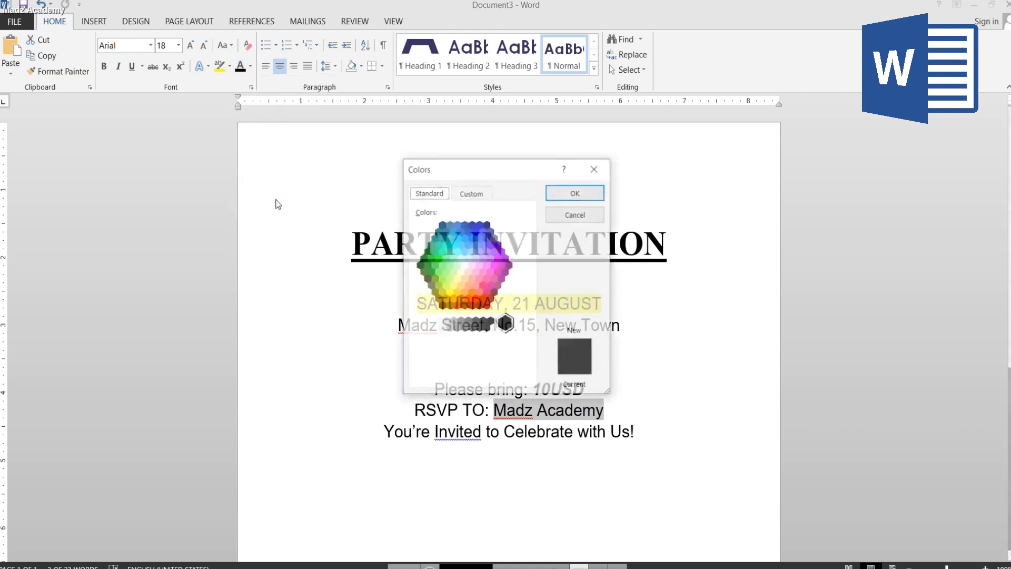
left_click(493, 279)
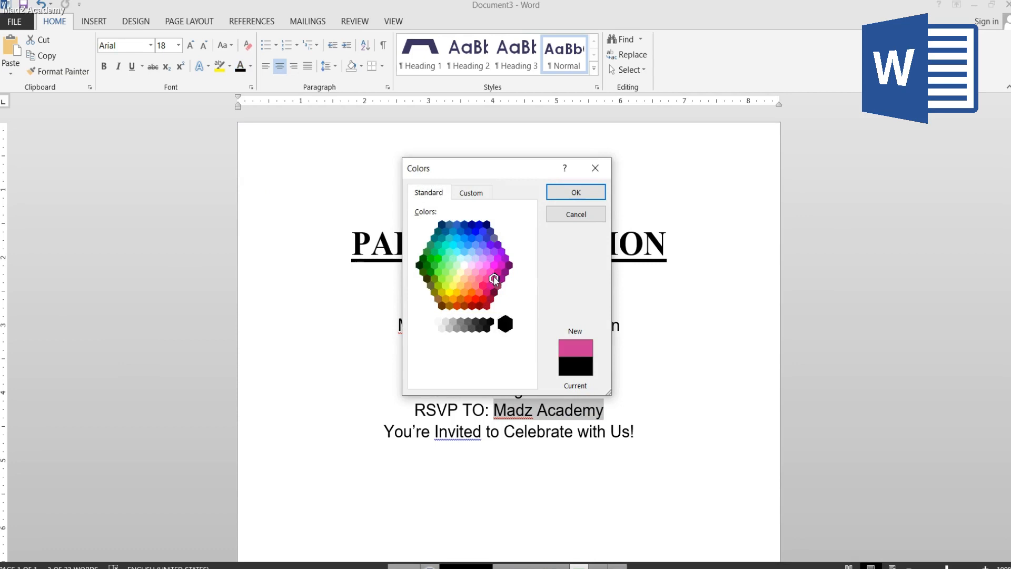
left_click(493, 292)
left_click(497, 275)
left_click(576, 193)
left_click(609, 409)
- Try the grammar suggestion "invited" for the word "Invited" in the closing line and undo it
scroll(453, 239, "down", 5)
right_click(479, 233)
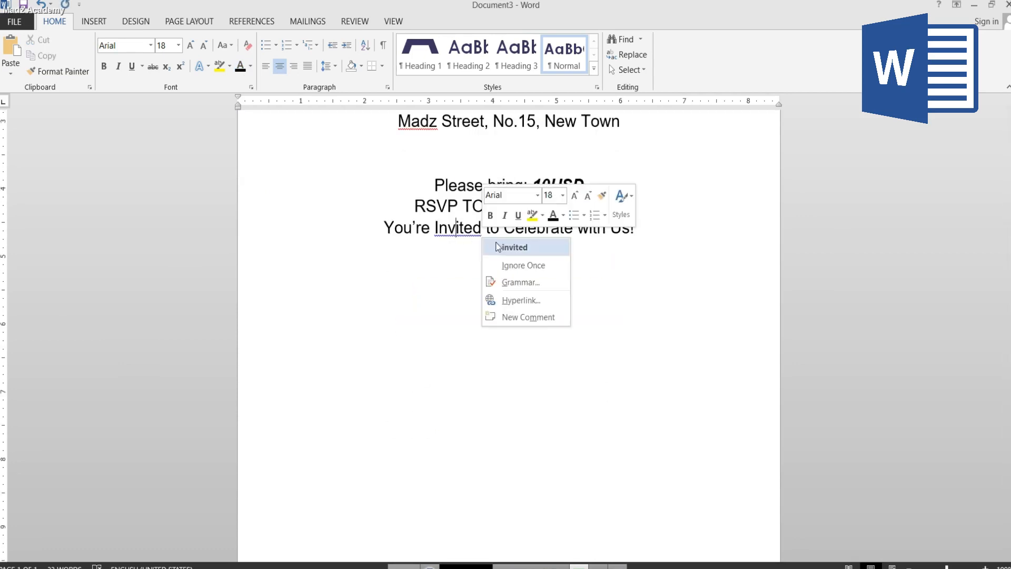
left_click(496, 246)
scroll(477, 228, "up", 2)
key("ctrl+z")
- Insert a blank line above the closing line "You're Invited to Celebrate with Us!" and make that line bold
key("Return")
scroll(631, 358, "up", 1)
left_click_drag(637, 384, 384, 385)
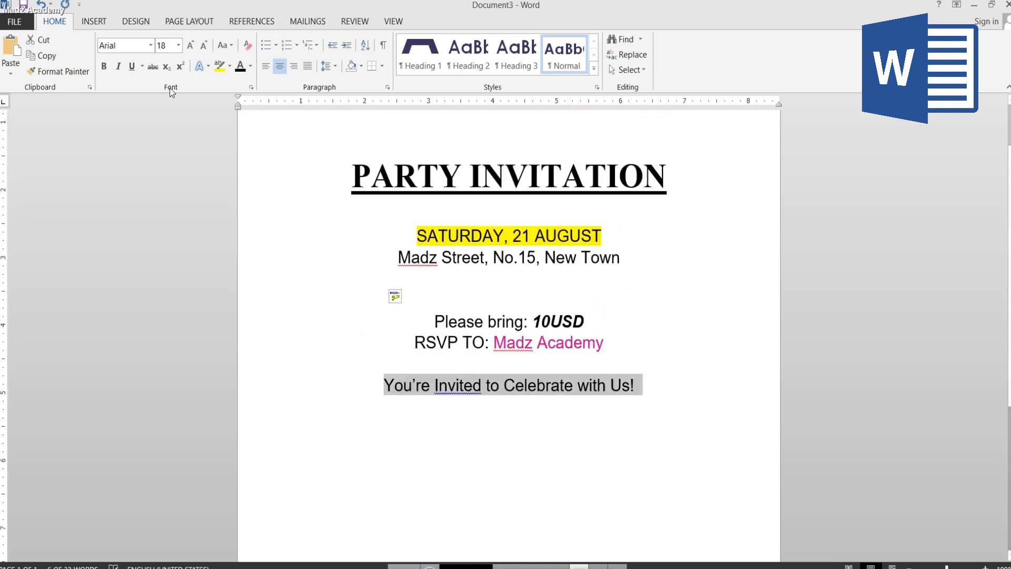
left_click(104, 66)
left_click(532, 421)
- Increase the font size of the PARTY INVITATION heading by one increment
scroll(532, 369, "up", 2)
left_click_drag(670, 244, 352, 244)
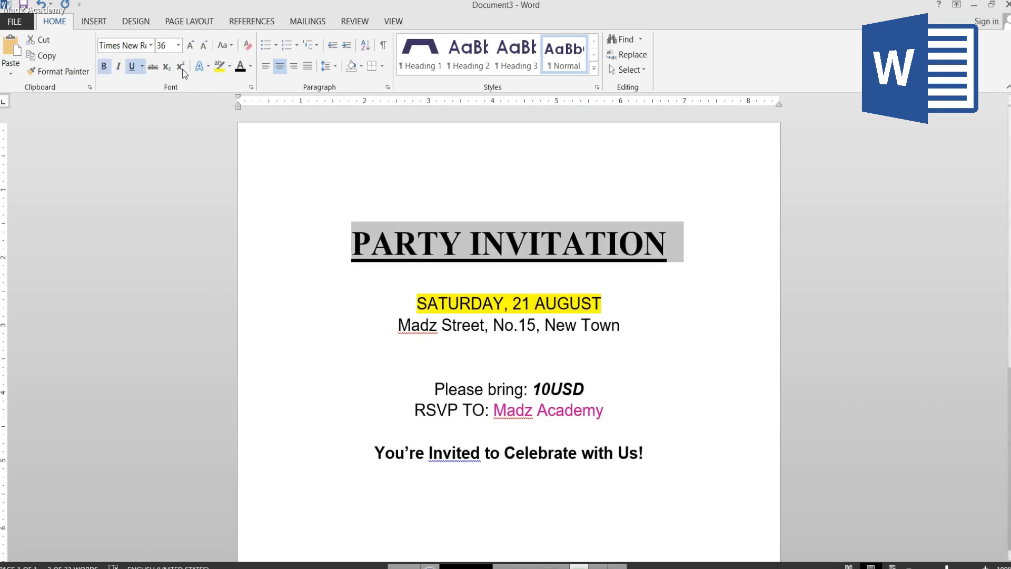
left_click(190, 45)
left_click(400, 311)
- Increase the font size of the date and address lines to 20 pt
scroll(401, 316, "down", 2)
left_click_drag(416, 241, 626, 270)
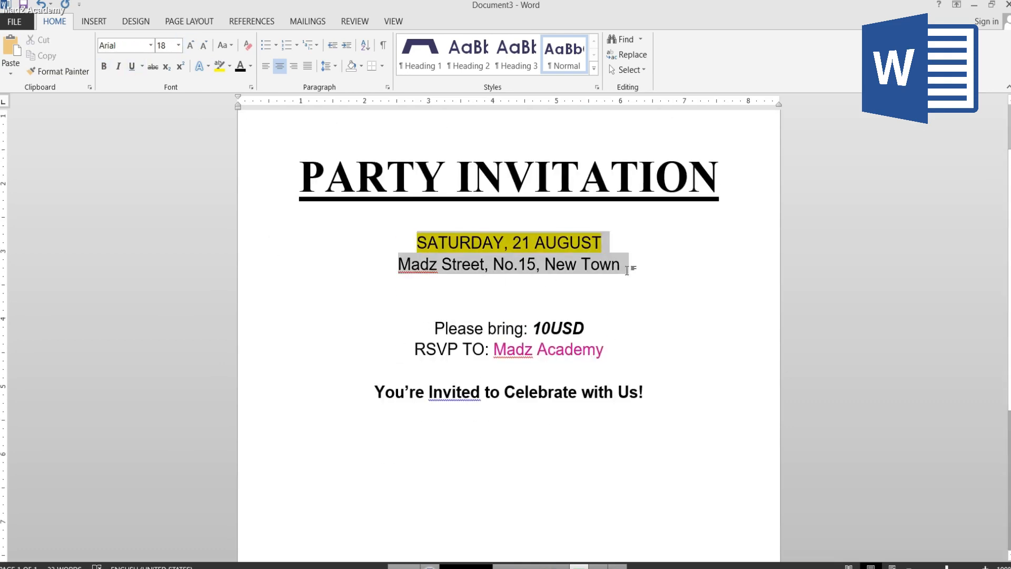
left_click(190, 45)
- Set the line spacing of the date and address lines to 1.5
left_click(329, 66)
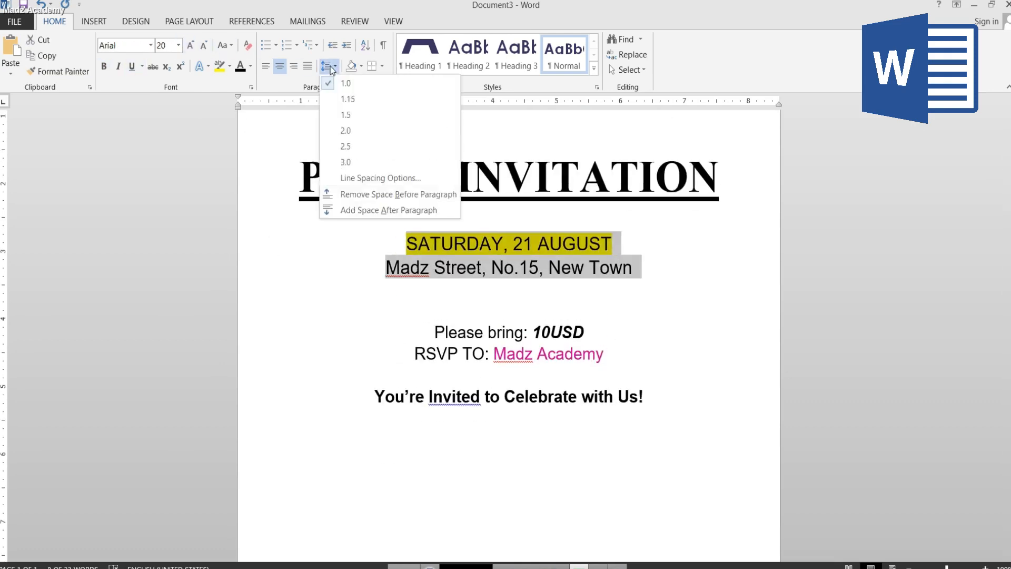
left_click(298, 82)
left_click(527, 271)
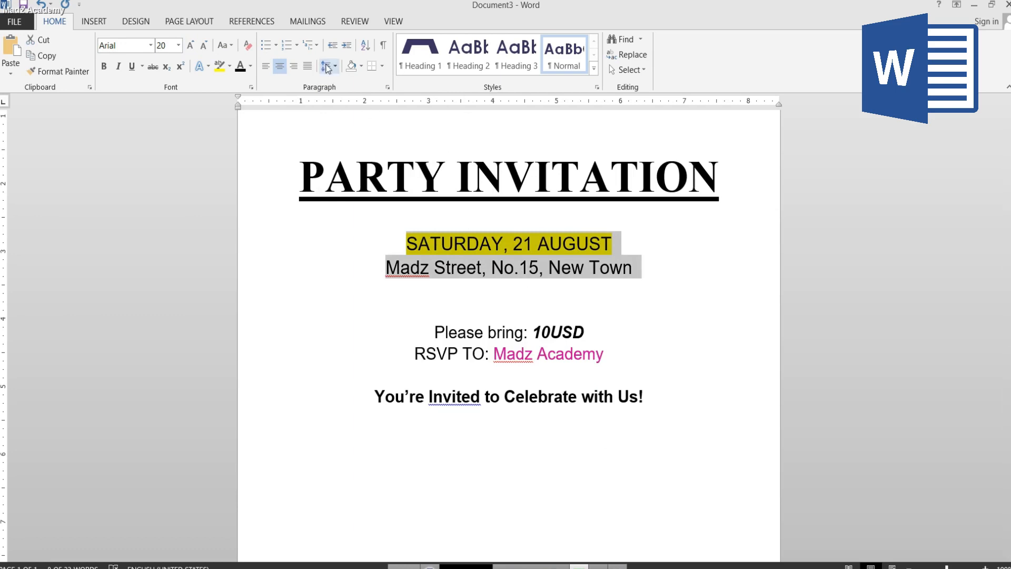
left_click(327, 67)
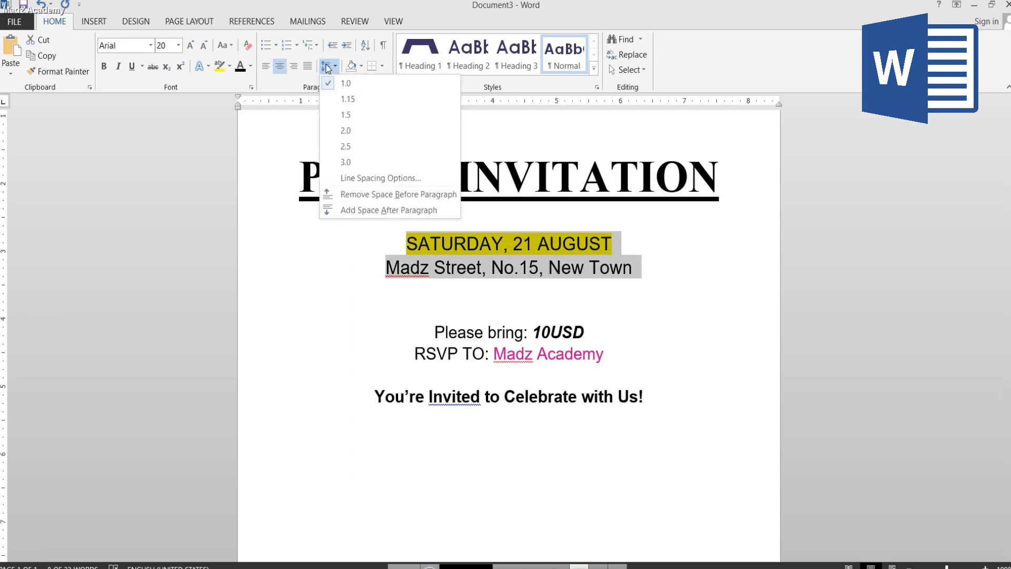
left_click(345, 116)
left_click(518, 271)
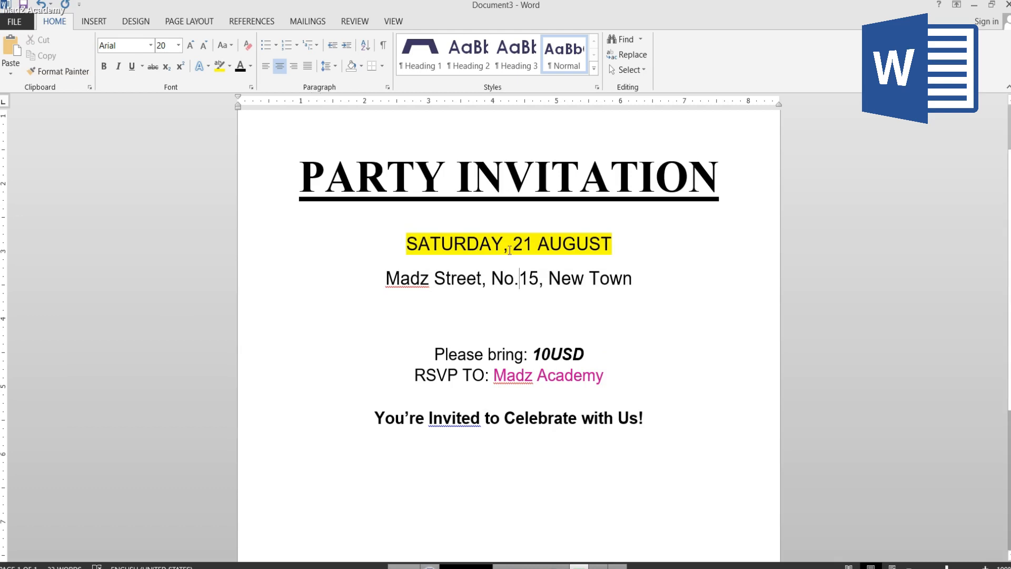
- Set the line spacing of the "Please bring" and "RSVP TO" lines to 1.15
left_click_drag(605, 377, 435, 352)
left_click(330, 66)
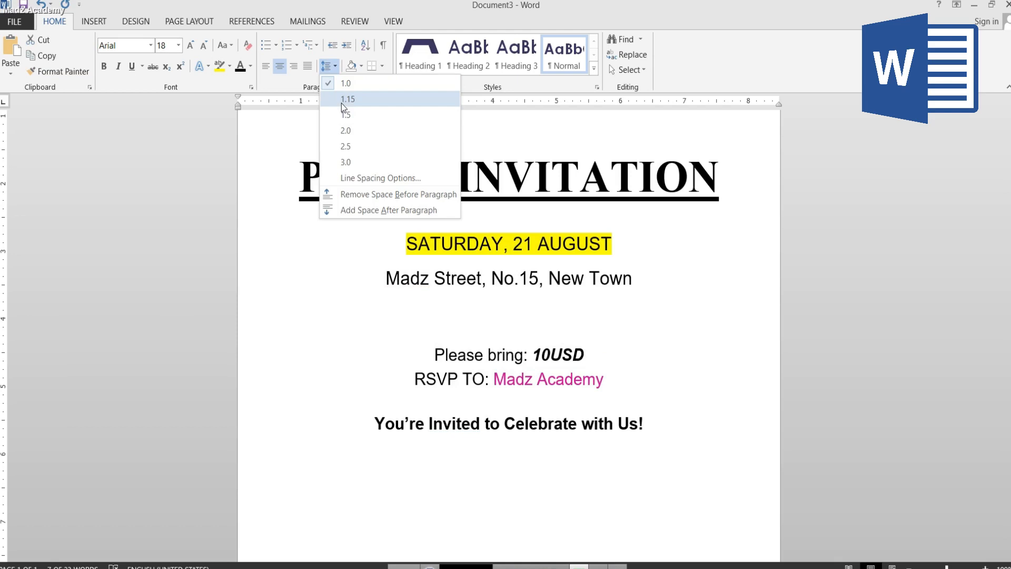
left_click(494, 379)
- Examine the layout of the formatted invitation from the heading down to the closing line
scroll(546, 426, "up", 2)
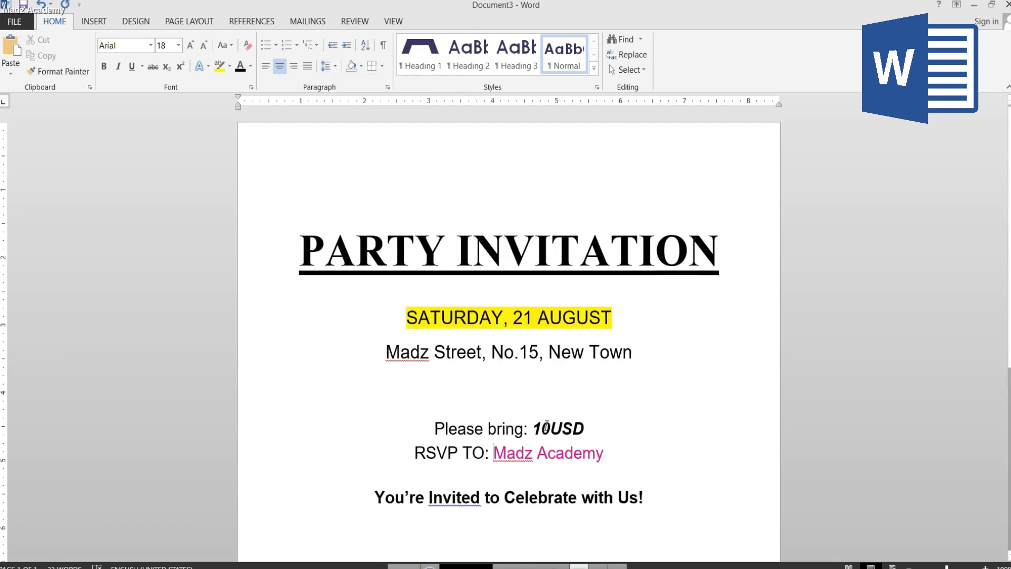
scroll(510, 482, "down", 2)
scroll(510, 482, "up", 1)
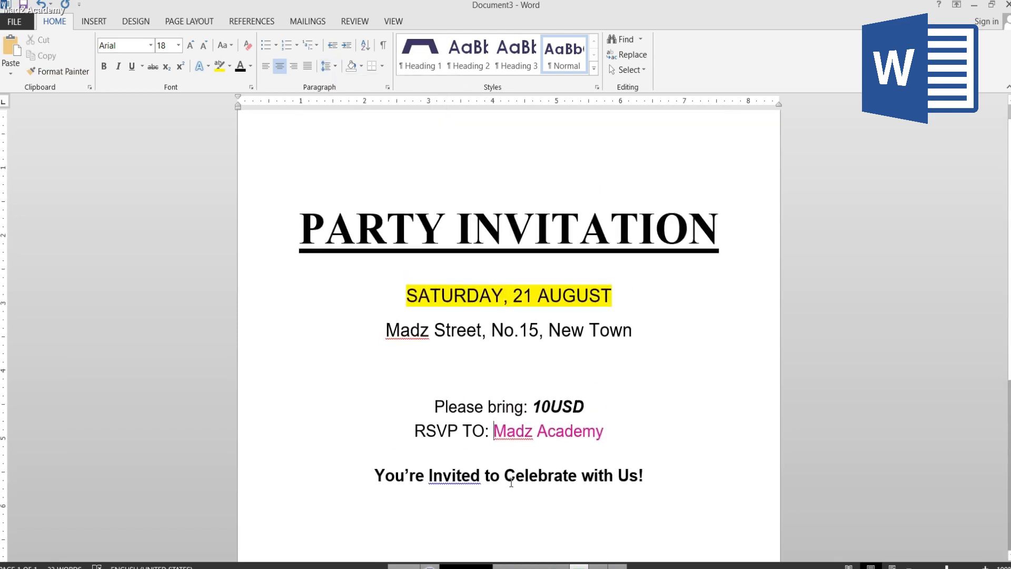
scroll(511, 482, "down", 4)
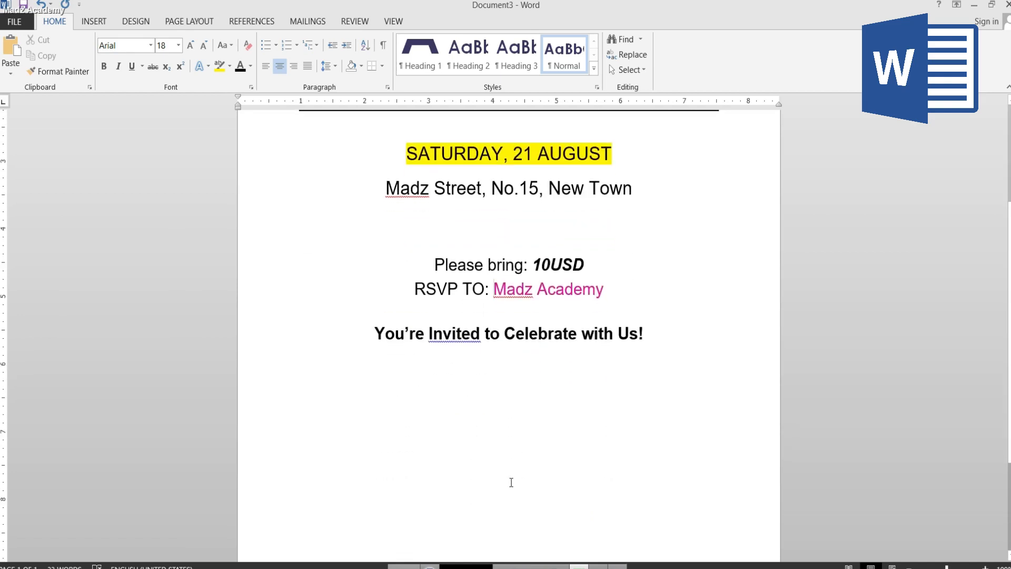
scroll(511, 482, "down", 3)
scroll(511, 481, "up", 7)
scroll(510, 481, "up", 1)
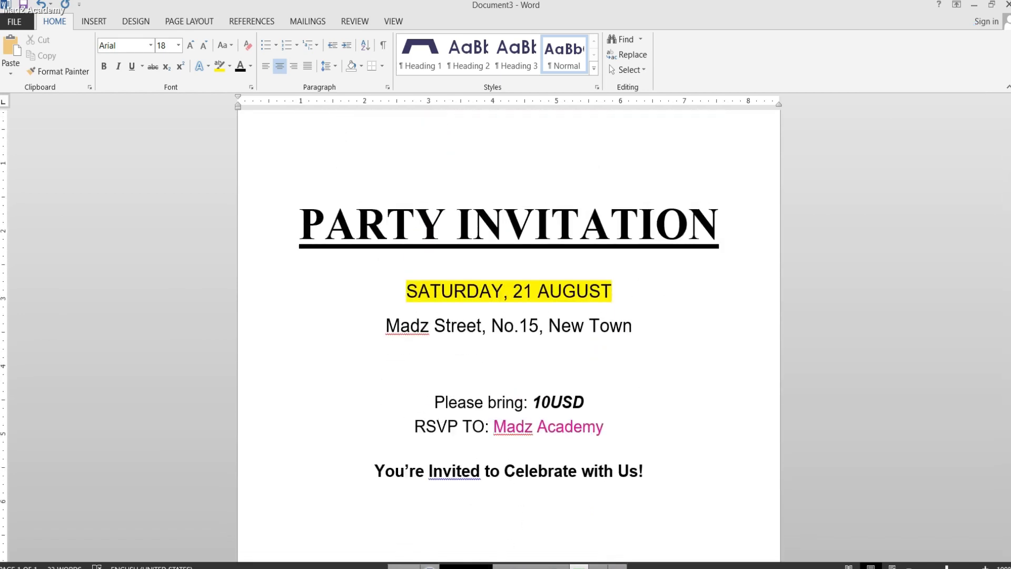